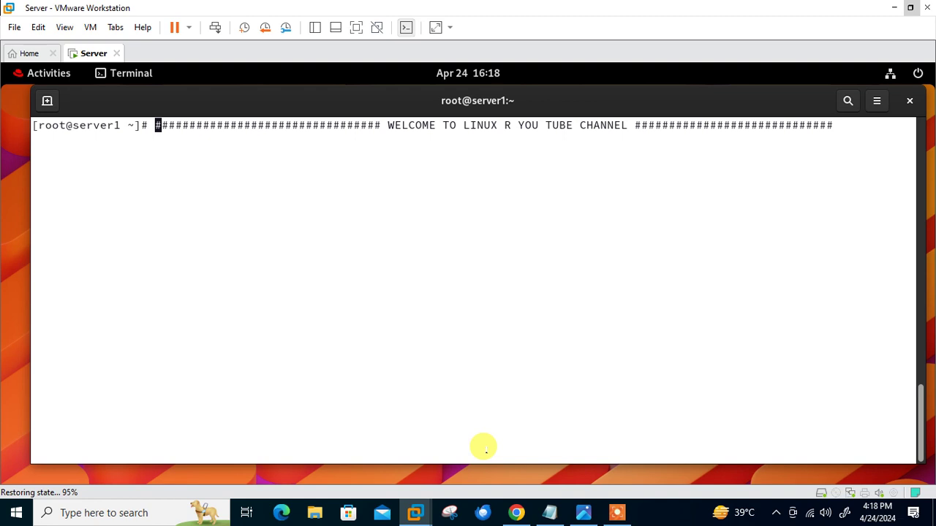
View the Kubernetes ConfigMaps documentation in Chrome, and return to the VMware terminal with a cleared screen.
left_click(516, 513)
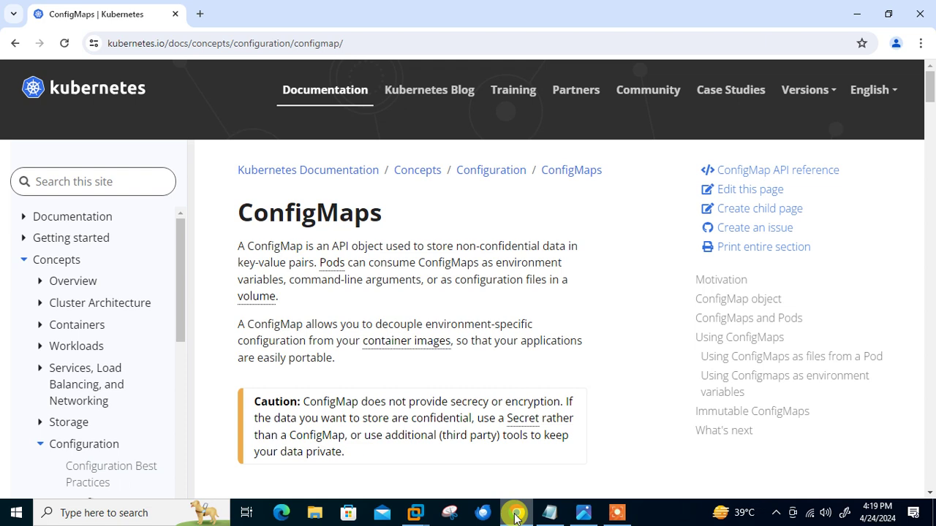
key("alt+Tab")
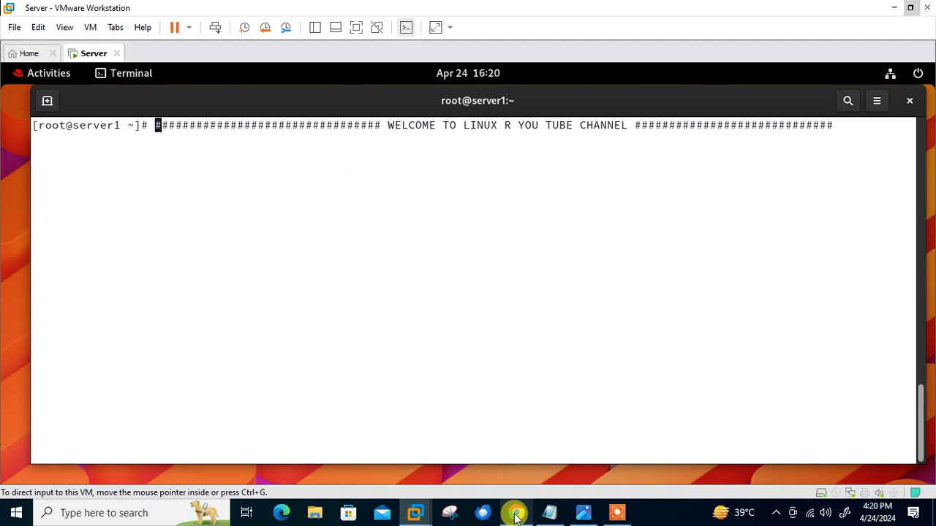
key("ctrl+l")
key("Escape")
left_click(416, 424)
key("ctrl+l")
Display the contents of /etc/redhat-release in the terminal.
type("cat .etre")
key("BackSpace")
key("BackSpace")
key("BackSpace")
key("BackSpace")
key("BackSpace")
type("/etc/redhat-release")
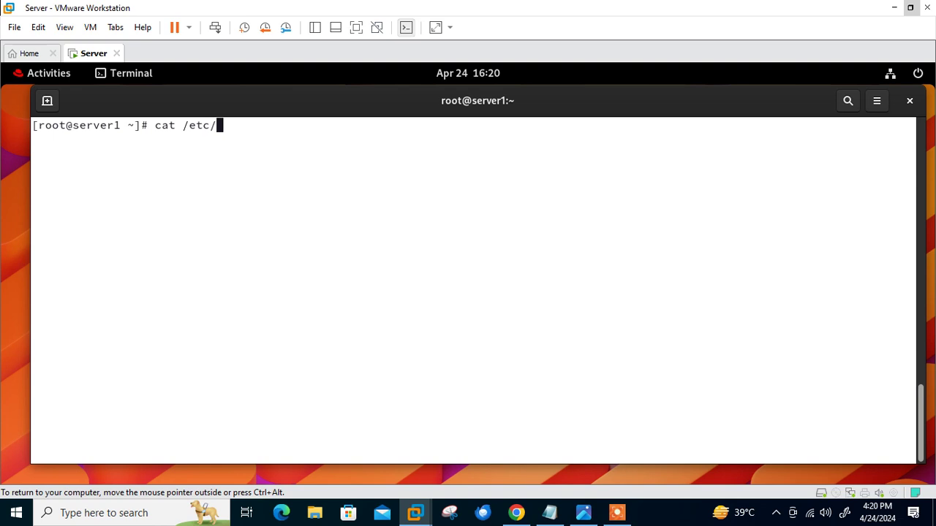
key("Return")
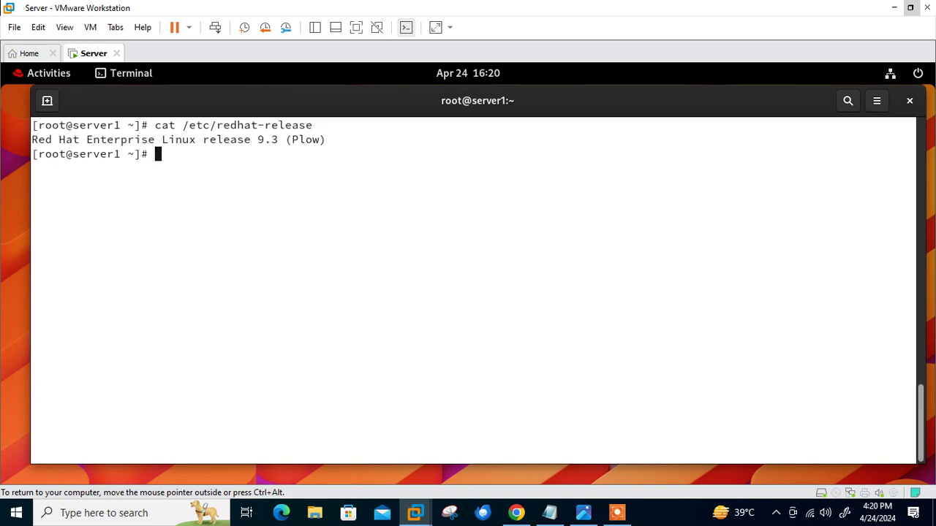
Check the minikube status and list the cluster nodes with kubectl.
type("minikube stat")
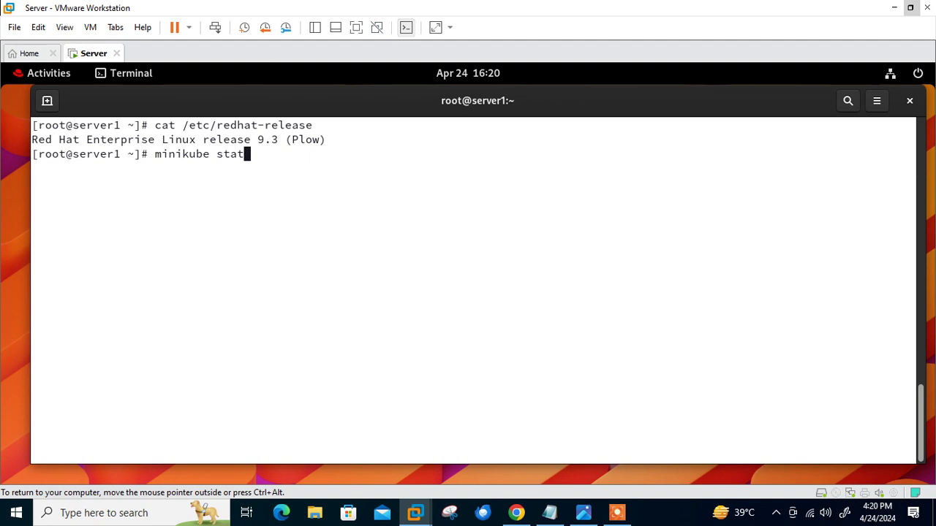
type("us")
key("Return")
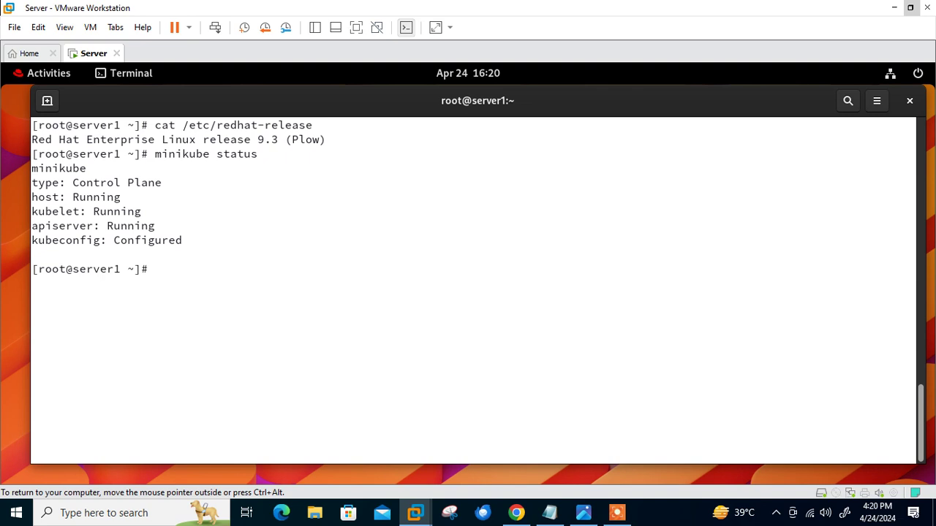
type("kubectl get nodes")
key("Return")
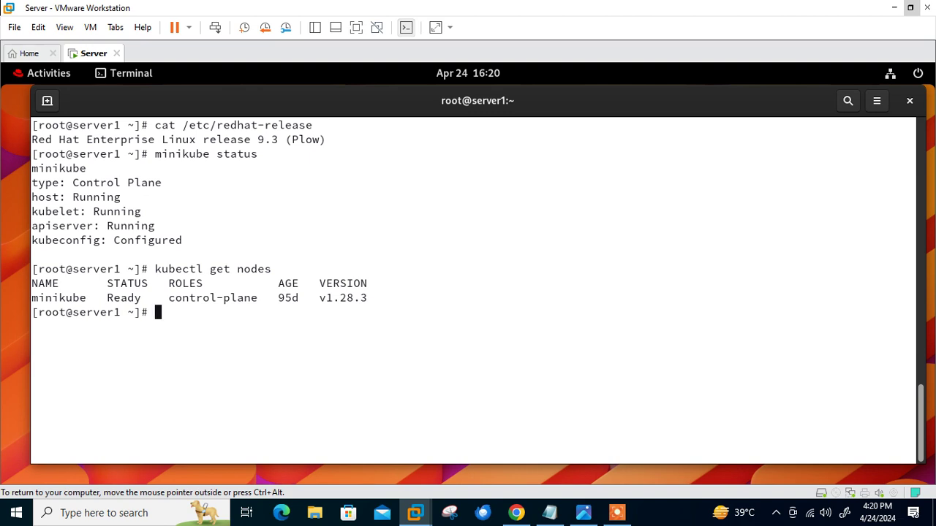
List the pods in the default namespace with kubectl.
key("Up")
key("BackSpace")
key("BackSpace")
key("BackSpace")
key("BackSpace")
key("BackSpace")
type("pods")
key("Return")
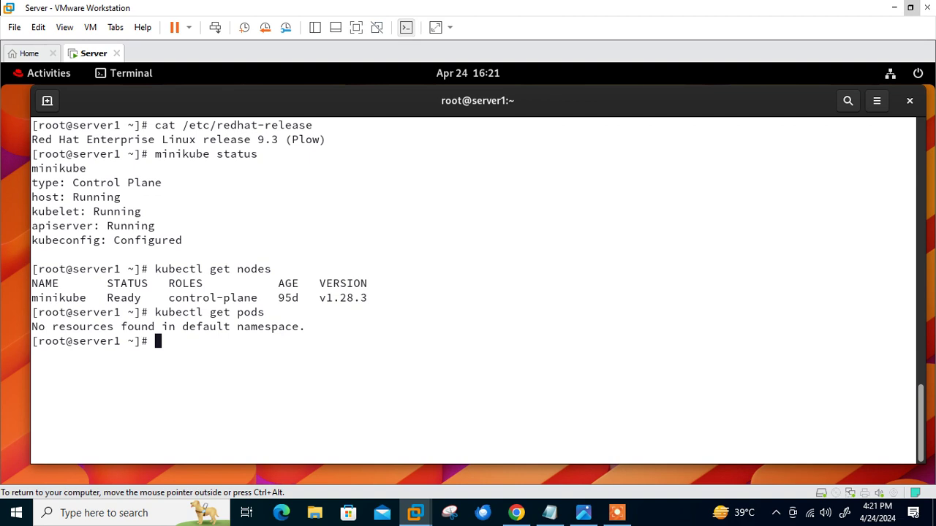
Switch to Chrome and examine the example ConfigMap manifest, highlighting its metadata name game-demo.
left_click(519, 514)
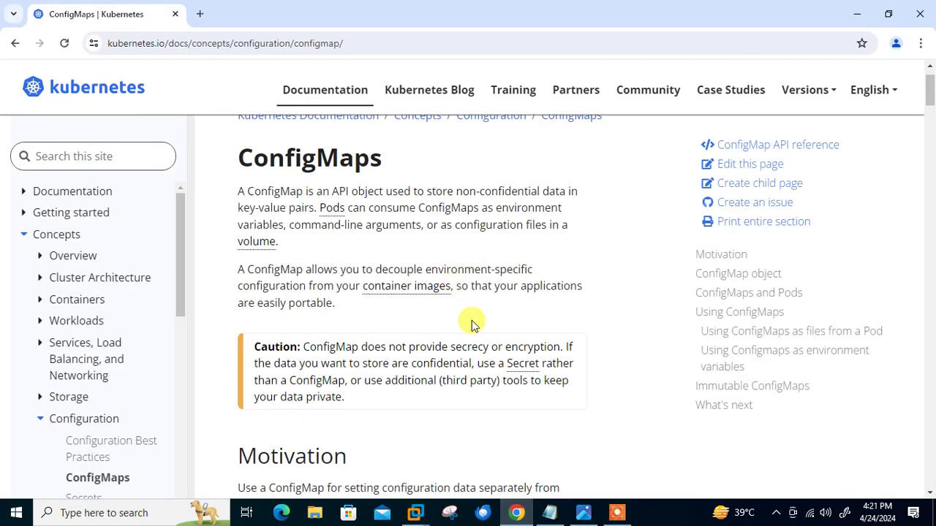
scroll(470, 315, "down", 12)
scroll(472, 324, "down", 1)
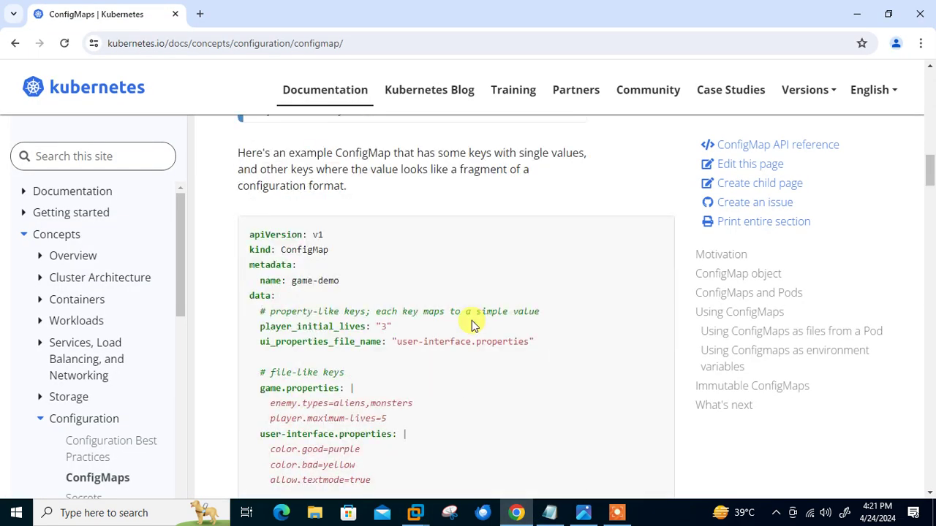
left_click_drag(292, 281, 340, 281)
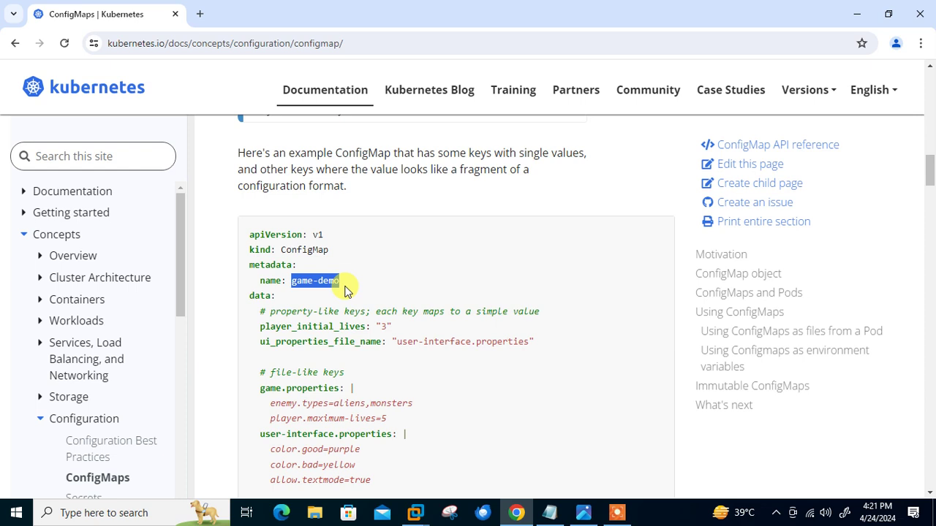
In the VMware terminal, create a directory named project1, change into it and clear the screen.
key("alt+Tab")
type("mkdir prod")
key("BackSpace")
type("ject1")
key("Return")
type("cd p")
key("Tab")
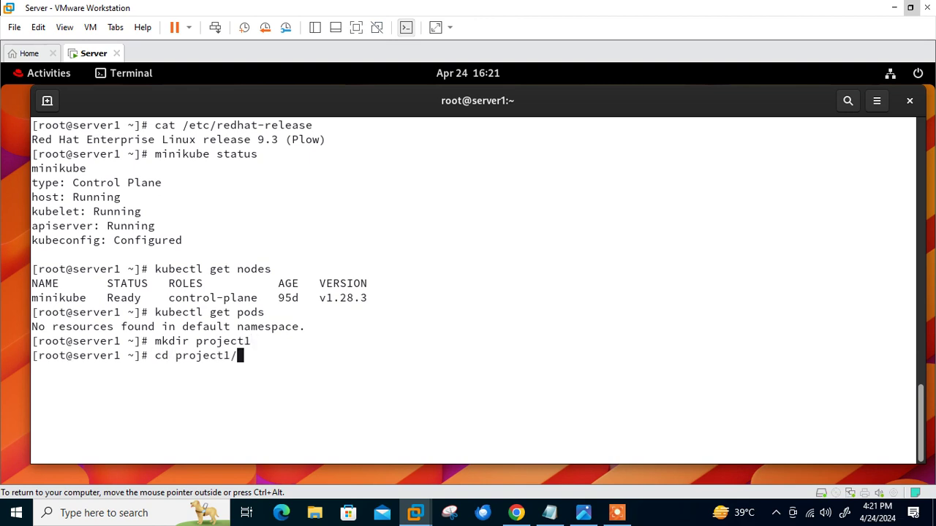
key("Return")
key("ctrl+l")
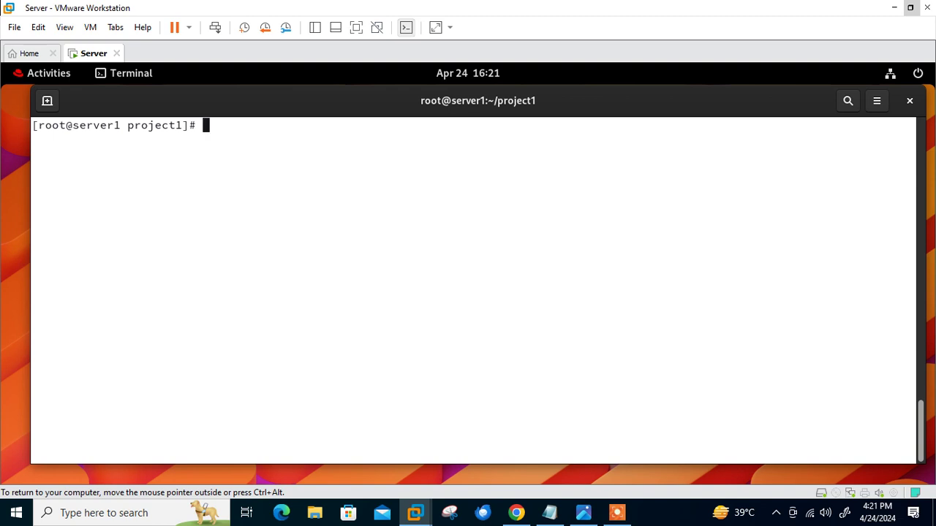
Switch to the CM notes in Notepad and copy the kubectl create configmap command for configmap-1.
left_click(517, 514)
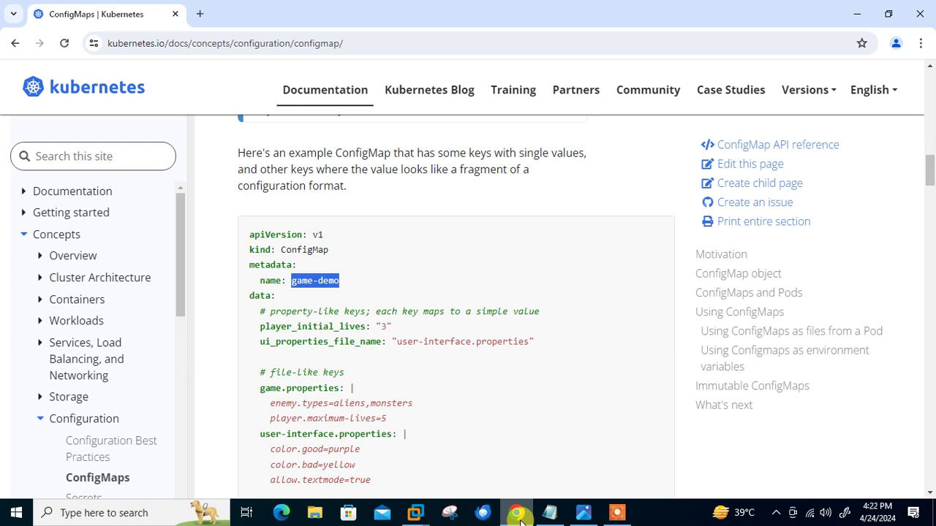
left_click(553, 518)
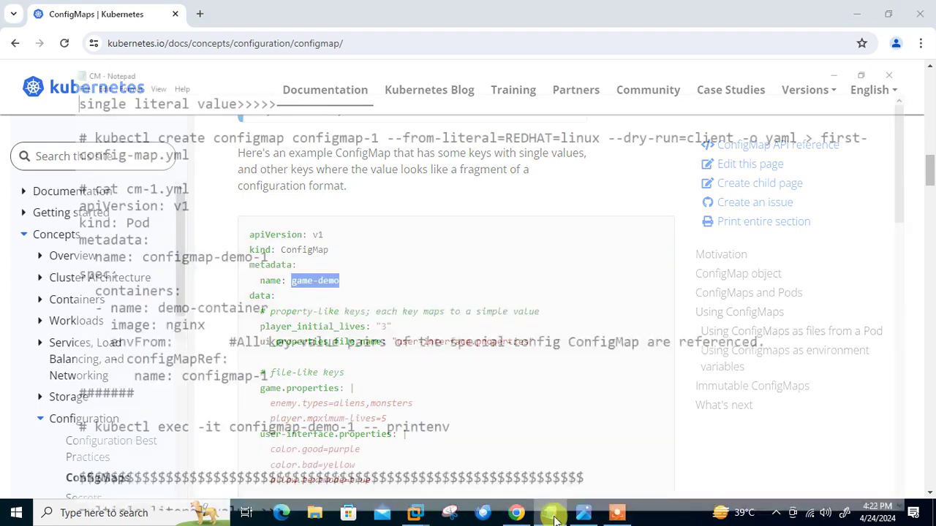
left_click_drag(132, 99, 23, 77)
key("ctrl+c")
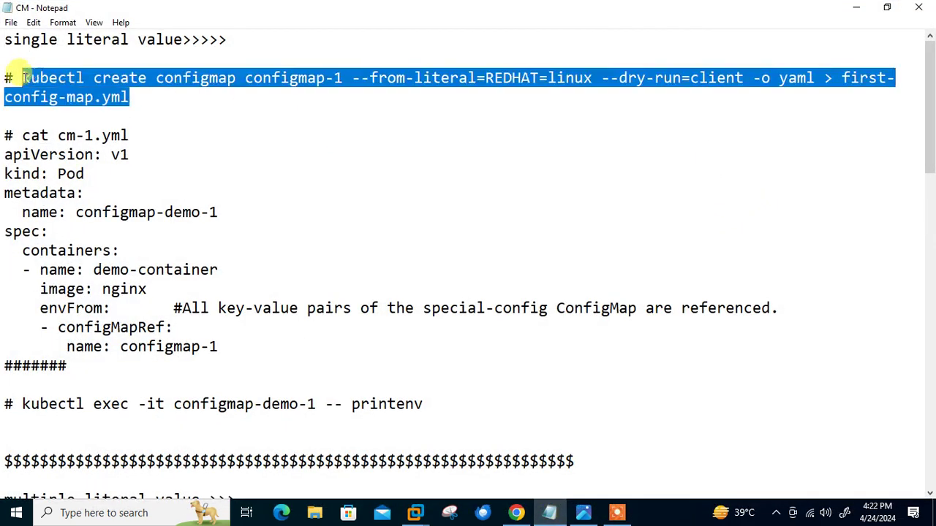
Run the copied command in the VMware terminal to write the configmap-1 manifest with REDHAT=linux to first-config-map.yml as a client dry run.
key("alt+Tab")
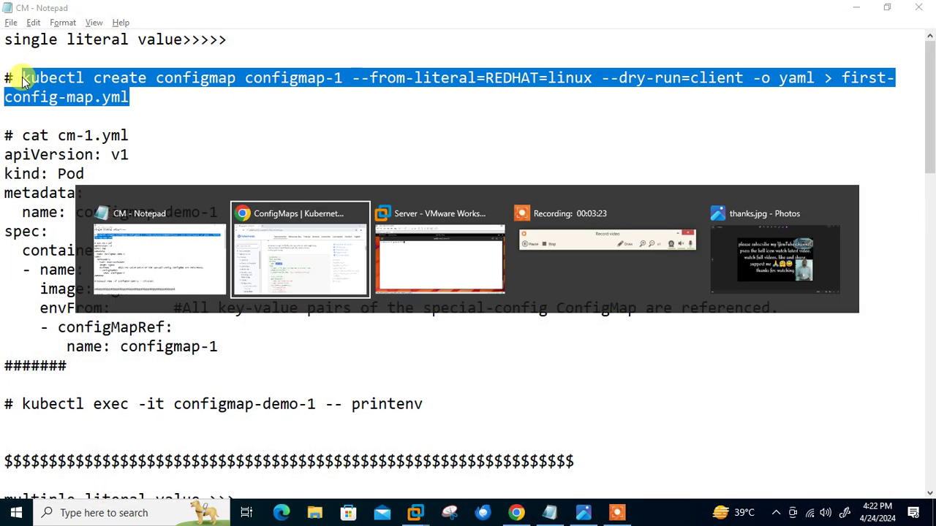
key("alt+Tab")
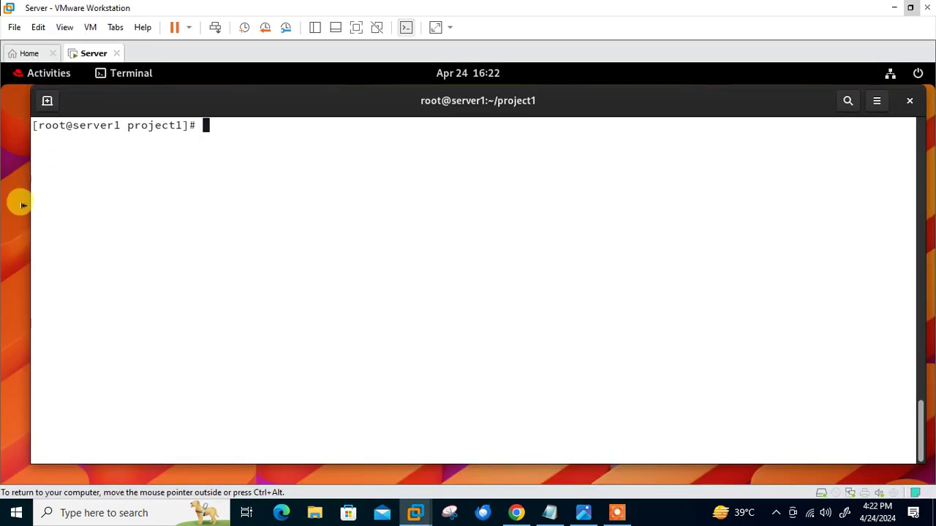
mouse_move(24, 219)
left_mouse_down()
mouse_move(2, 218)
mouse_move(10, 218)
left_mouse_up()
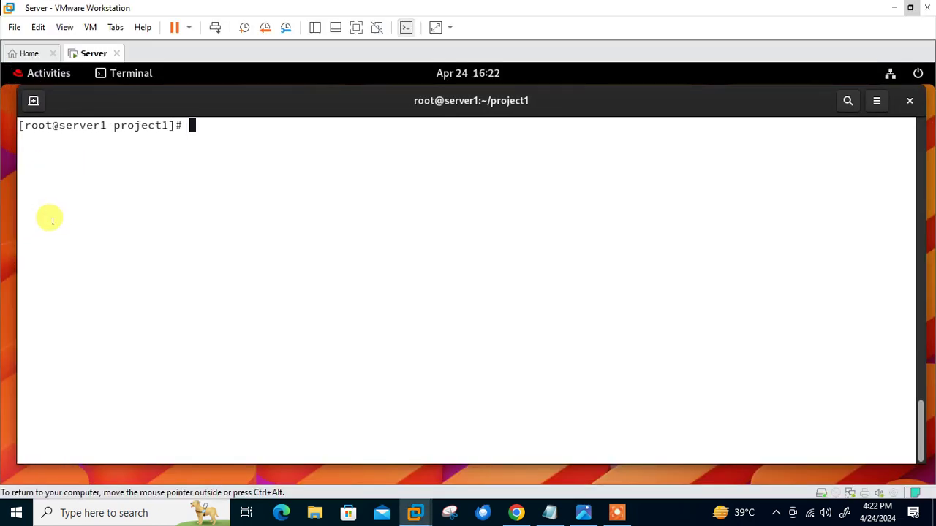
right_click(55, 227)
left_click(86, 275)
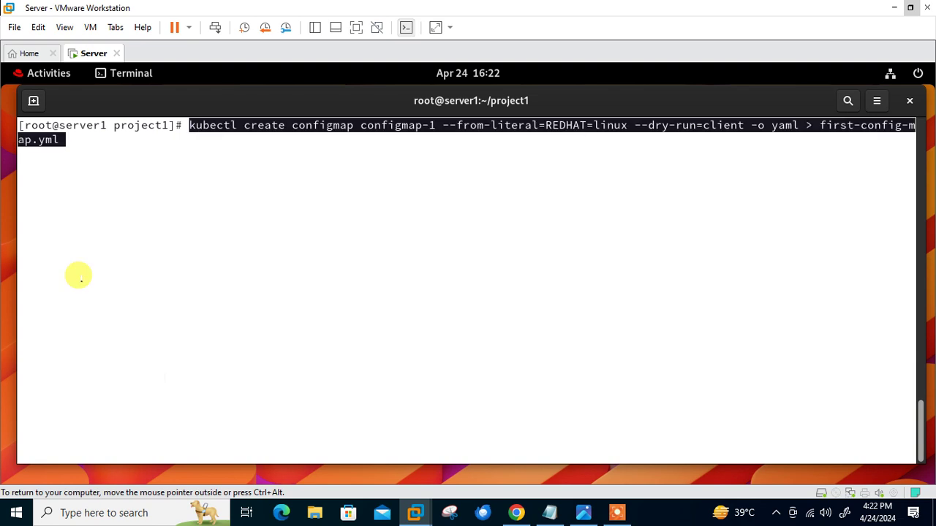
key("Return")
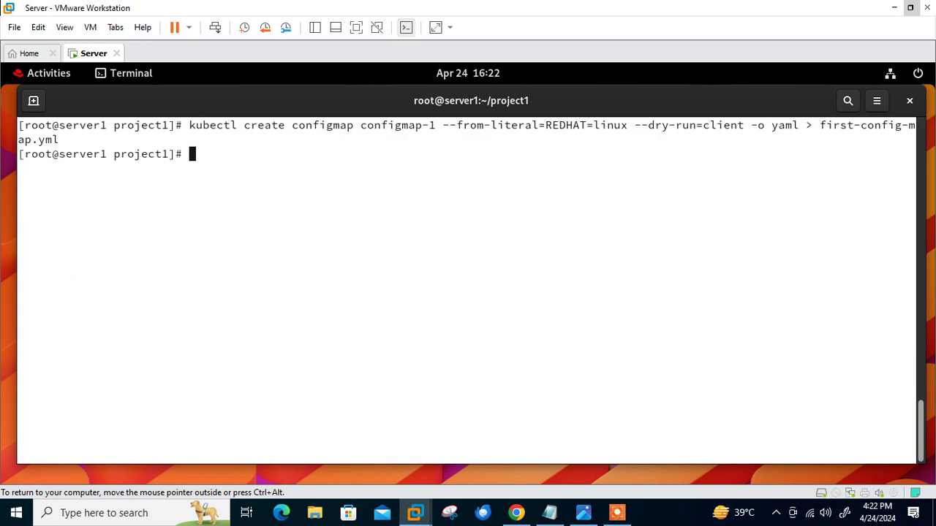
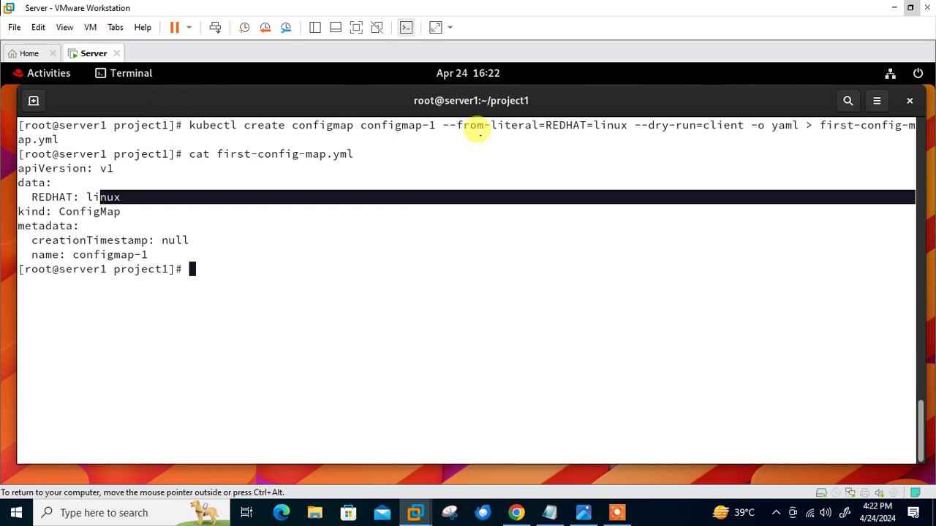
Examine the --from-literal, --dry-run=client and -o yaml options and the output redirection in the executed create command.
left_click_drag(448, 125, 618, 123)
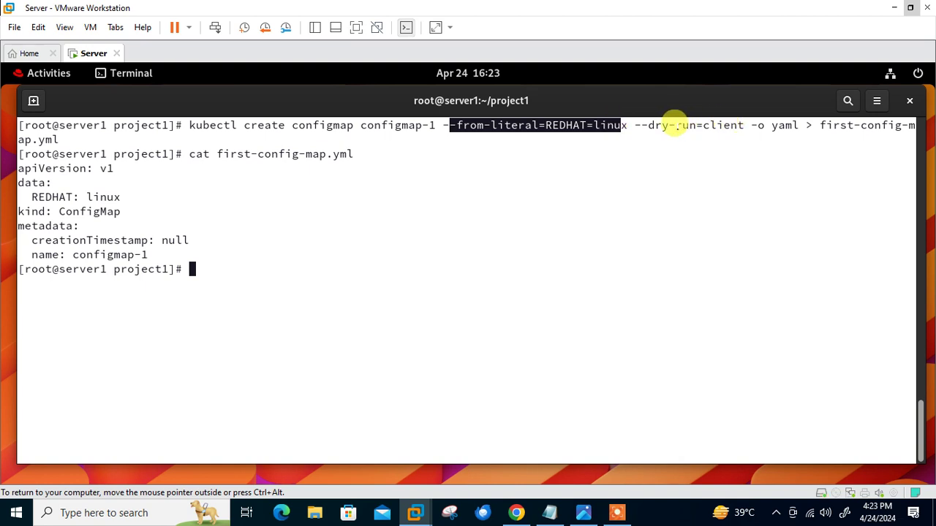
left_click_drag(662, 125, 774, 123)
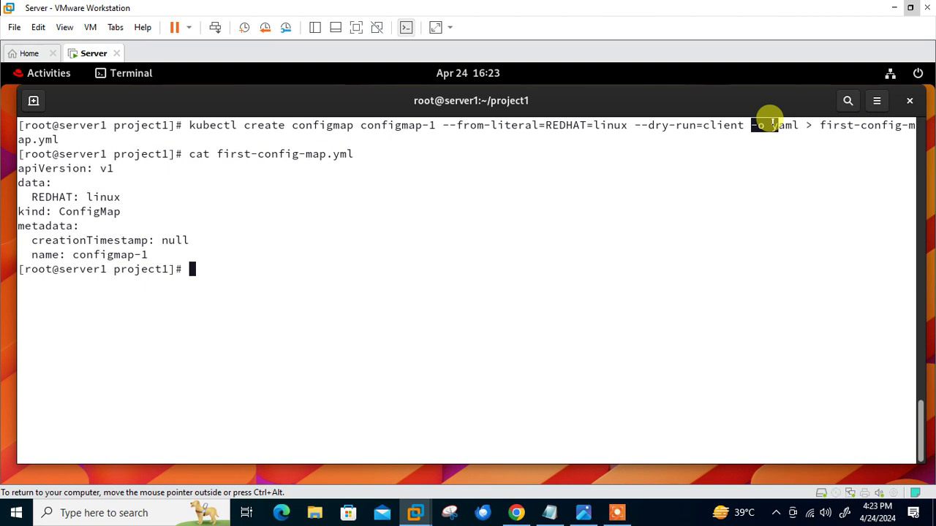
left_click_drag(772, 123, 816, 124)
left_click(799, 125)
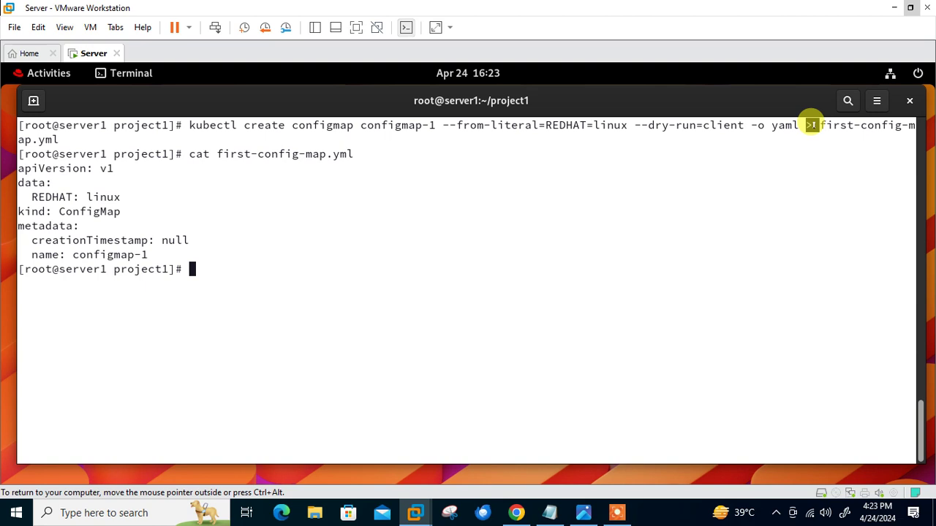
Apply the first-config-map.yml manifest to the cluster with kubectl.
type("kubectl apply -f ")
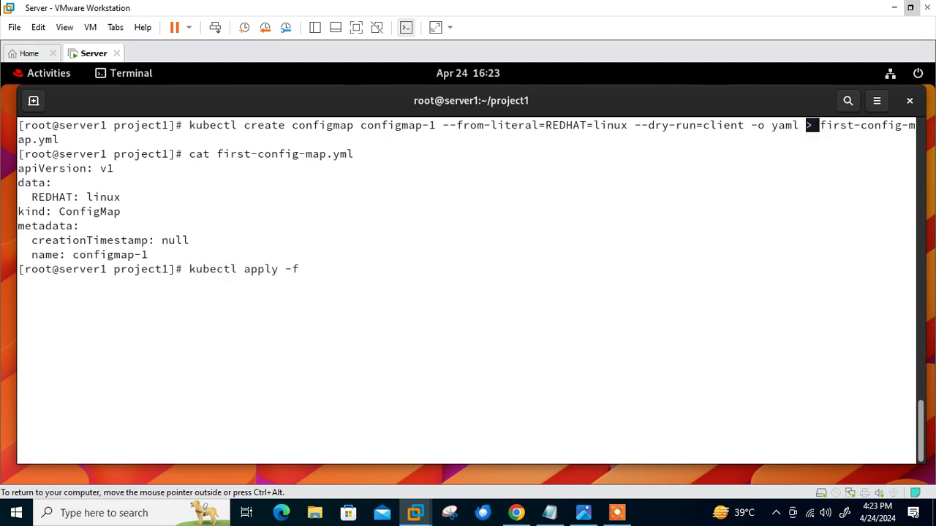
type("first-config-map.yml")
key("Return")
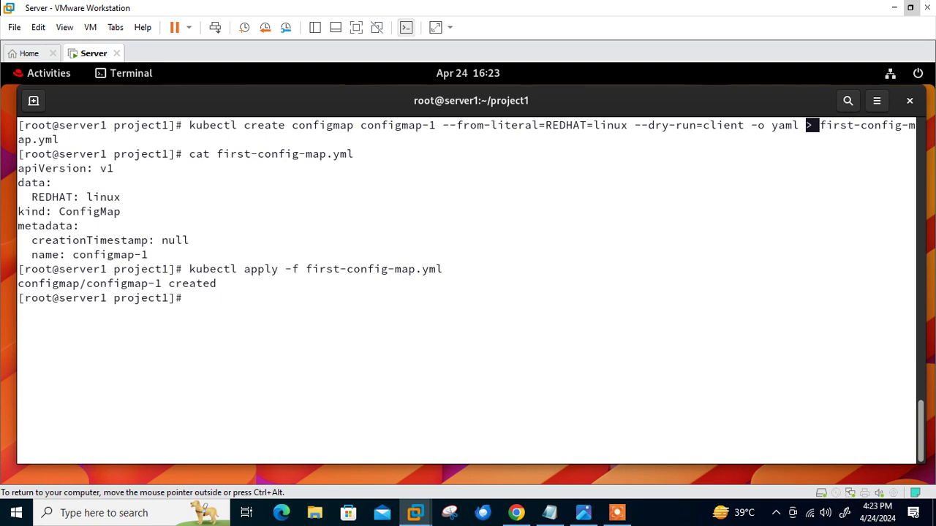
List the cluster's ConfigMaps with kubectl get cm and highlight the configmap-1 entry.
key("Up")
key("BackSpace")
key("BackSpace")
key("BackSpace")
key("BackSpace")
key("BackSpace")
key("BackSpace")
key("BackSpace")
key("BackSpace")
key("BackSpace")
key("BackSpace")
key("BackSpace")
key("BackSpace")
key("BackSpace")
key("BackSpace")
key("BackSpace")
key("BackSpace")
key("BackSpace")
key("BackSpace")
key("BackSpace")
key("BackSpace")
key("BackSpace")
type("get cm")
key("Return")
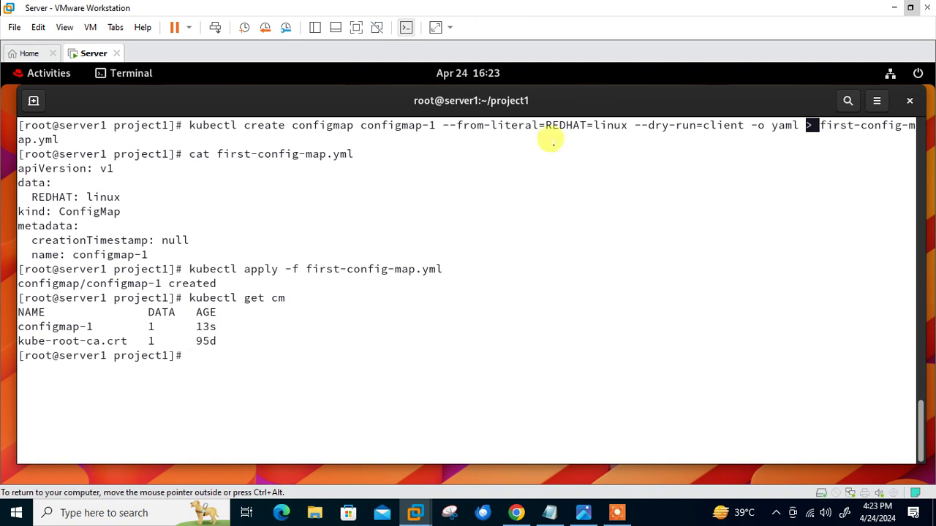
left_click_drag(66, 326, 208, 326)
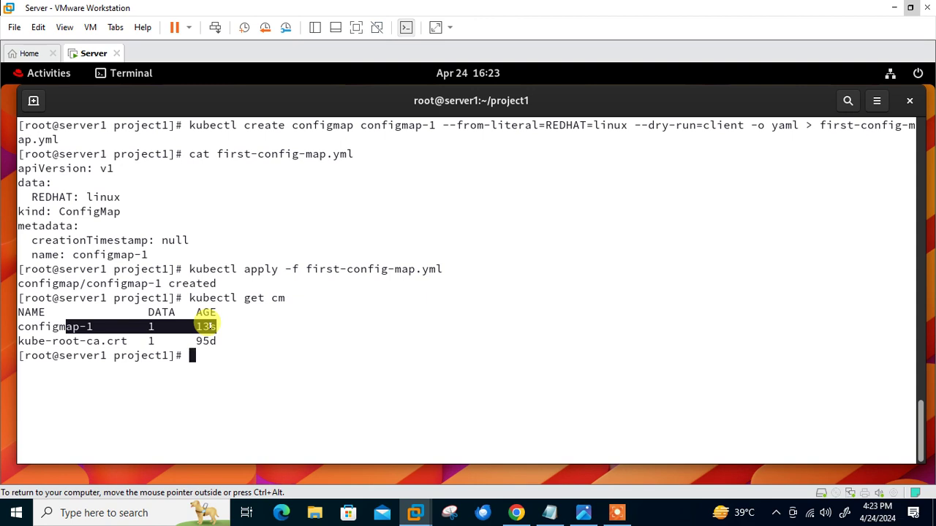
Describe the ConfigMap configmap-1 with kubectl and highlight the REDHAT key in its data.
type("kubectl ")
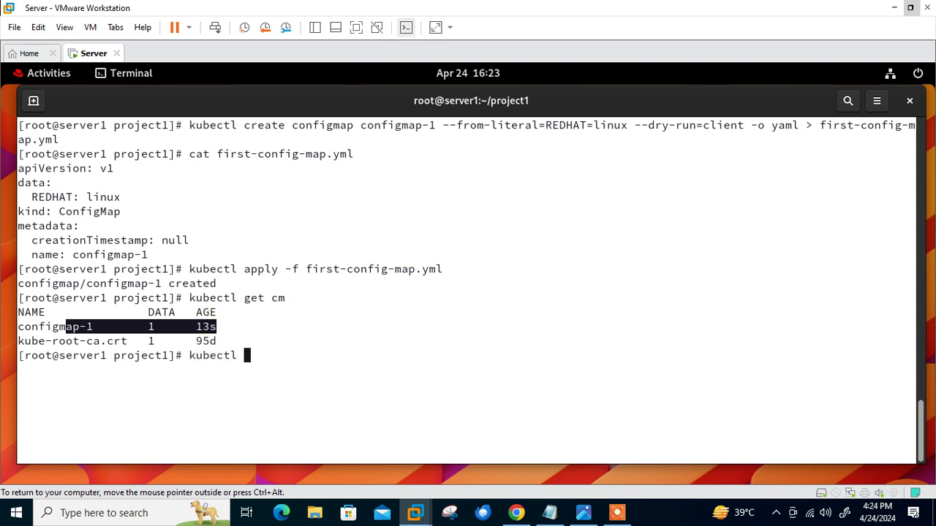
type("describe ")
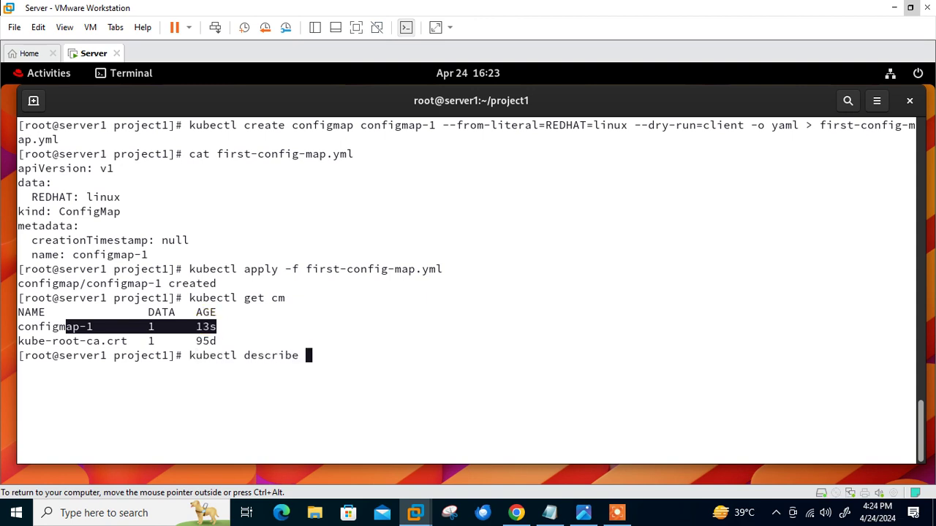
type("cm confi")
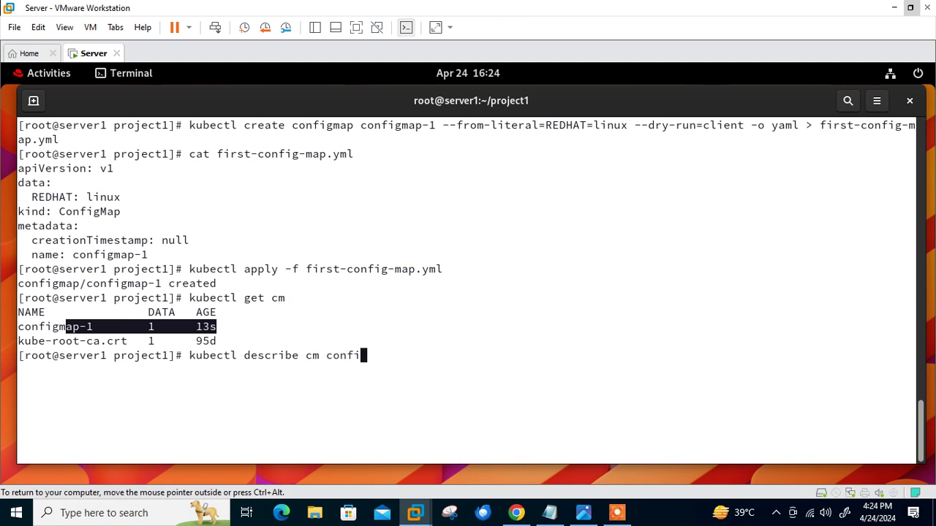
type("fma")
key("BackSpace")
key("BackSpace")
key("BackSpace")
type("gmai")
key("BackSpace")
type("p-1")
key("Return")
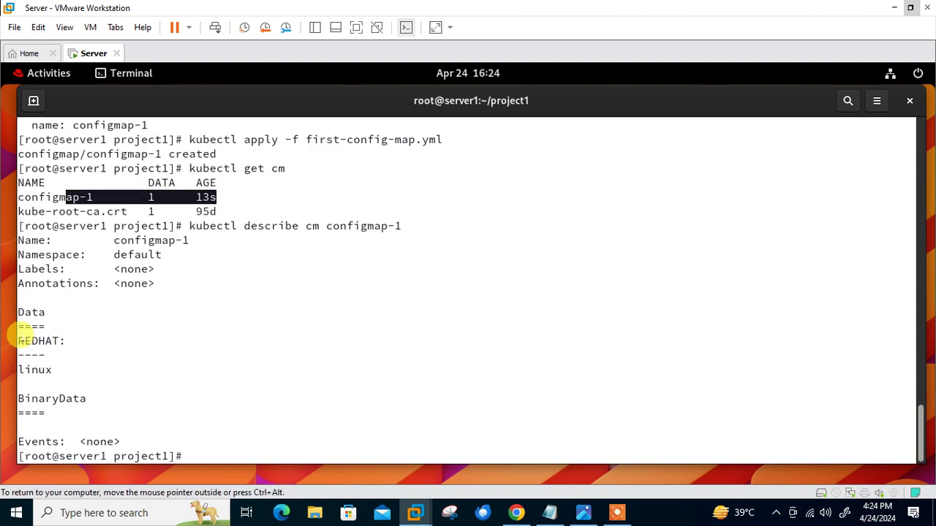
left_click_drag(24, 339, 50, 339)
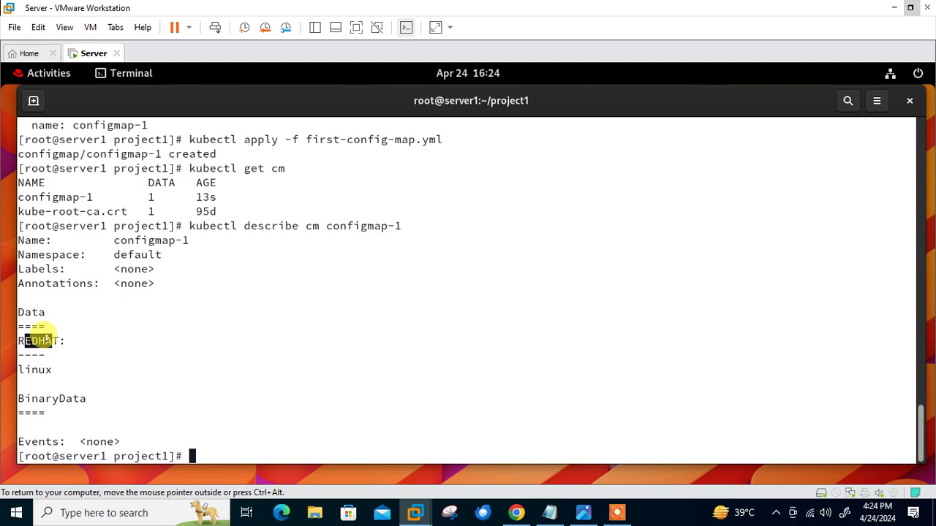
Enter the command vim cm-1.yml at the shell prompt without running it yet.
type("vim cm")
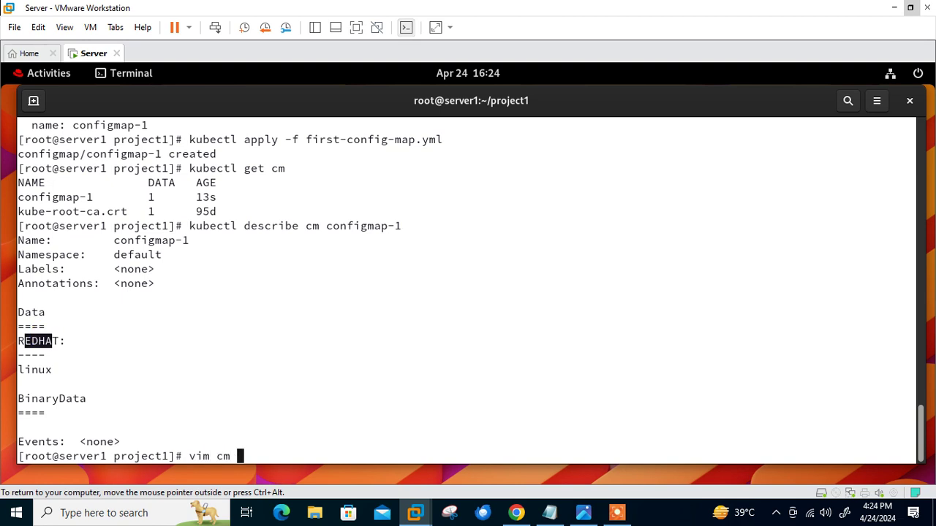
key("BackSpace")
type("-1")
type(".pym")
key("BackSpace")
key("BackSpace")
key("BackSpace")
type("yml")
Switch to the CM notes in Notepad and copy the configmap-demo-1 Pod manifest from apiVersion through name: configmap-1.
left_click(552, 517)
left_click(219, 345)
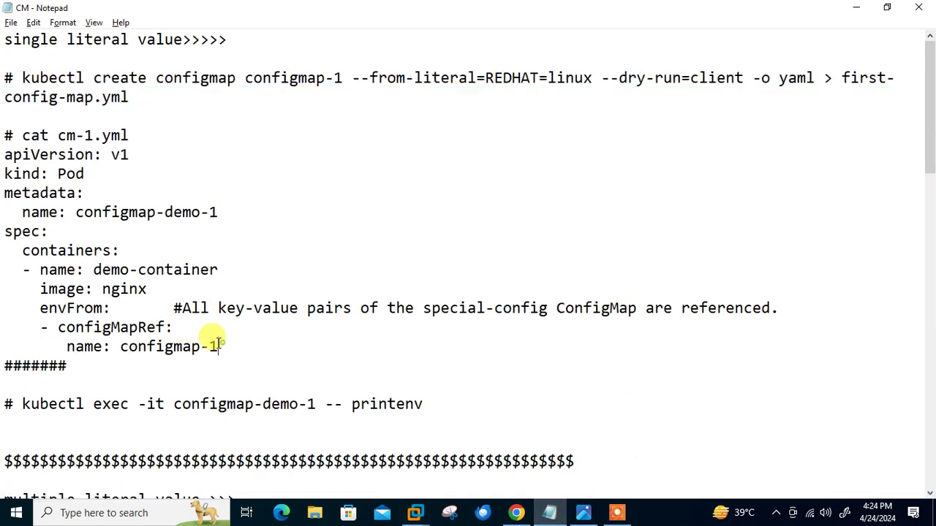
left_click_drag(219, 345, 5, 154)
key("ctrl+c")
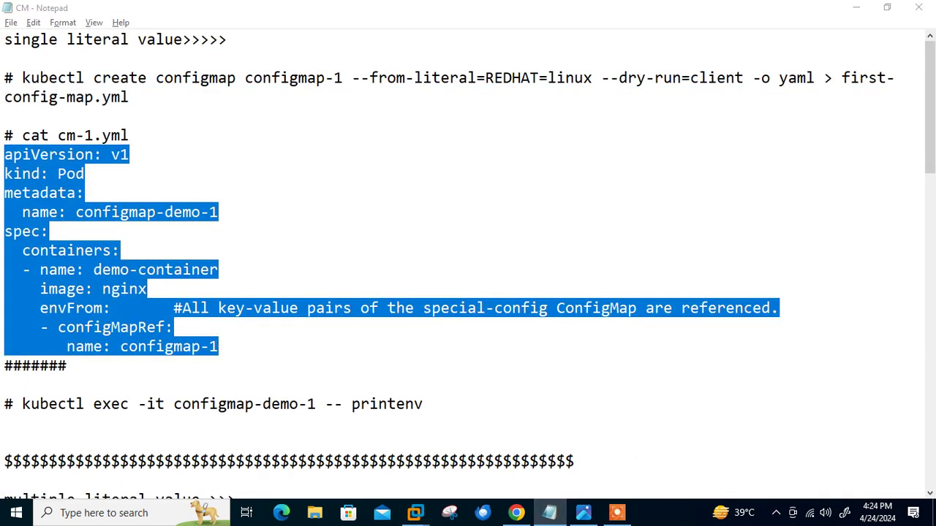
Return to the terminal, paste the copied Pod manifest into the new file cm-1.yml in vim and save it.
key("alt+Tab")
right_click(278, 260)
left_click(272, 252)
key("Return")
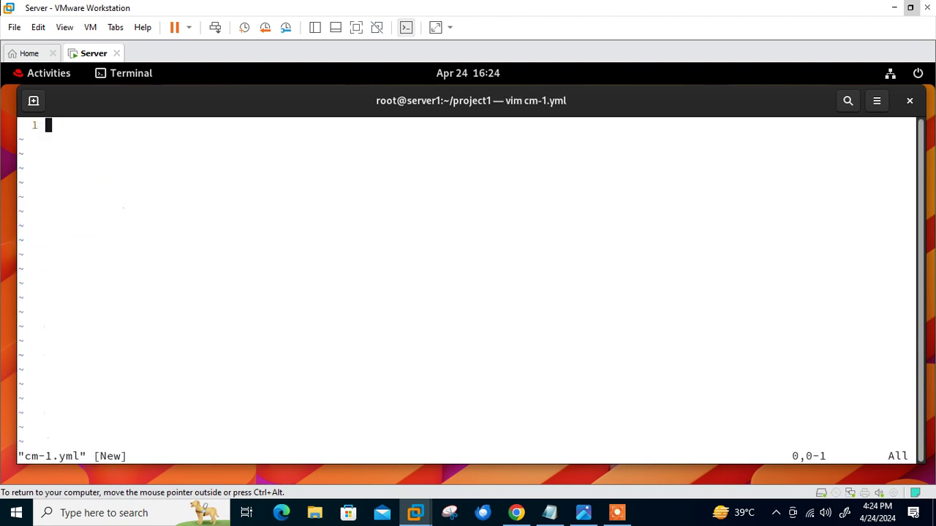
right_click(278, 259)
left_click(312, 308)
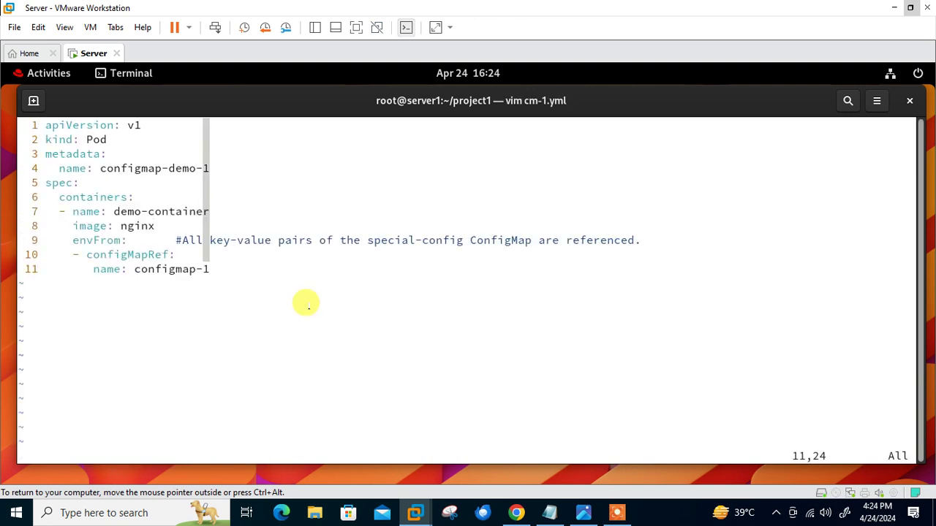
type(":w")
key("Return")
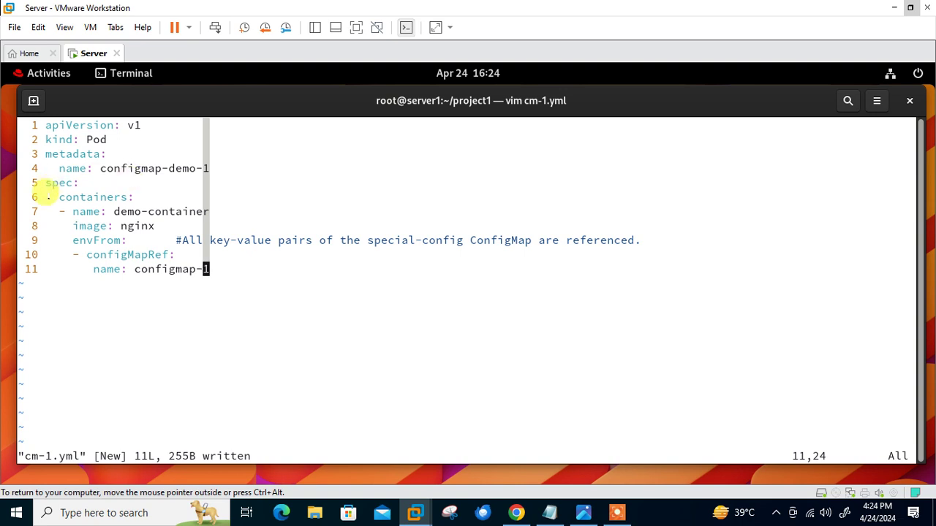
Examine the kind, container name, envFrom, configMapRef and referenced ConfigMap name entries in cm-1.yml.
left_click_drag(45, 139, 106, 136)
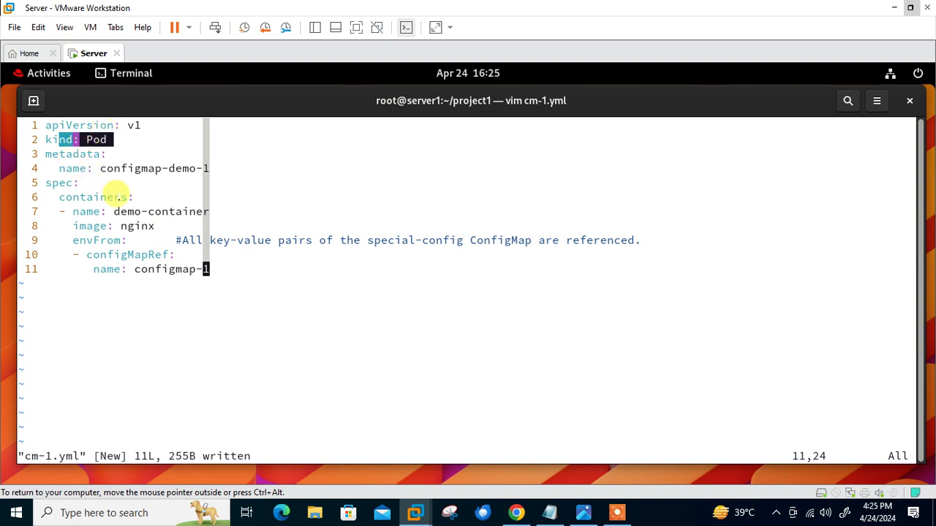
left_click_drag(114, 211, 150, 207)
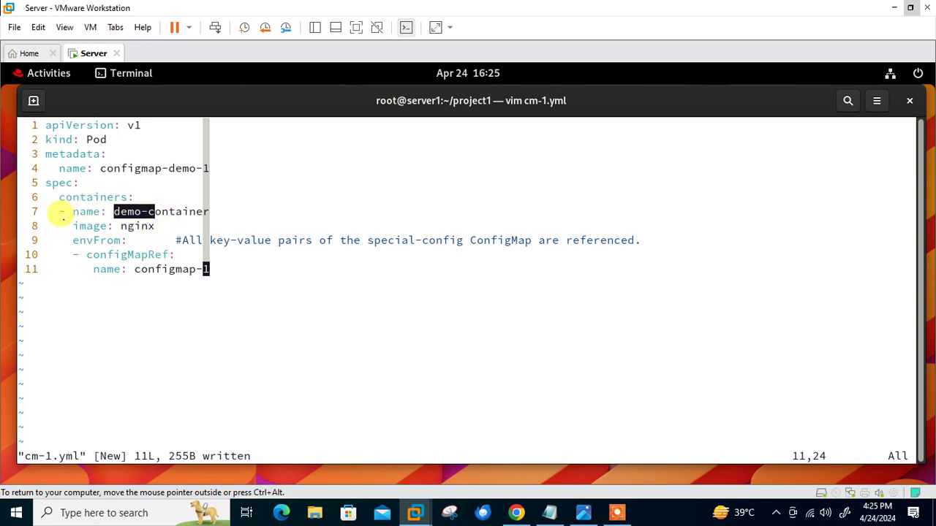
left_click_drag(72, 240, 126, 239)
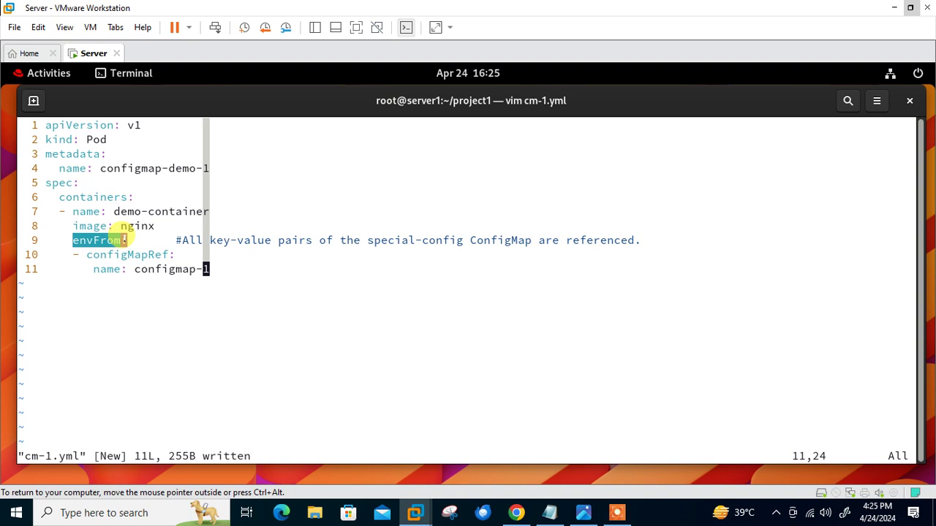
left_click_drag(100, 255, 147, 255)
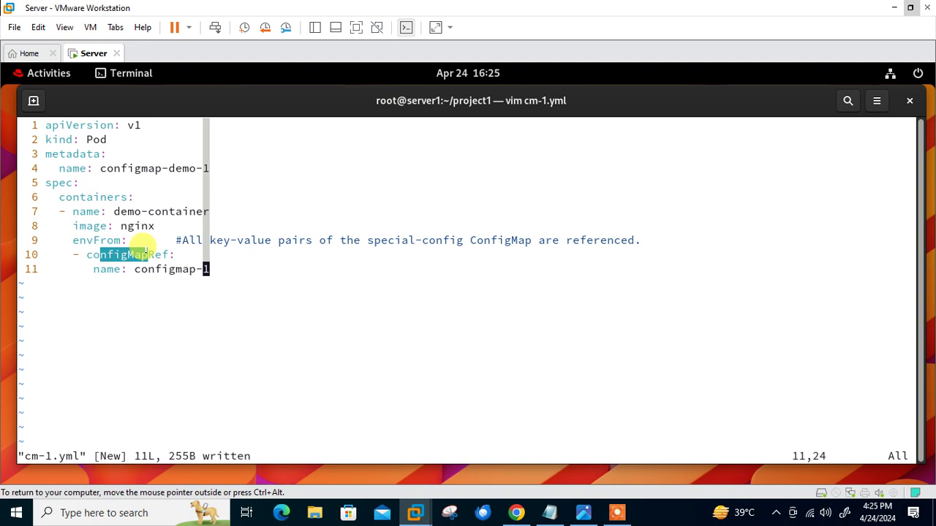
left_click_drag(134, 269, 181, 269)
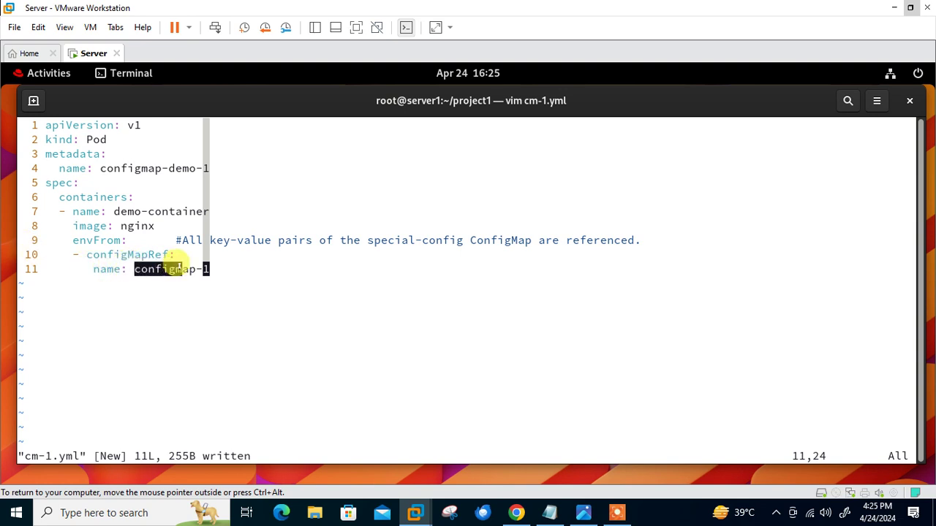
Exit vim and apply the cm-1.yml manifest to the cluster with kubectl.
key("shift+z")
key("shift+z")
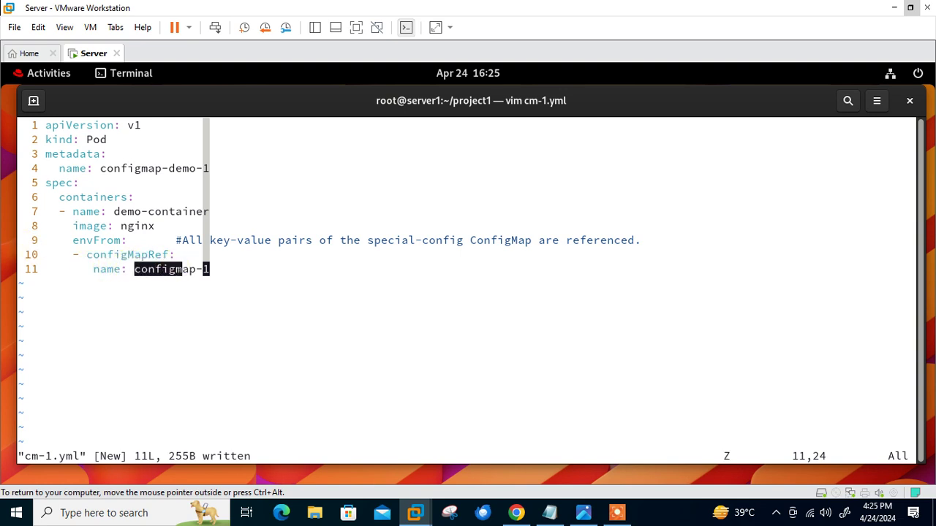
key("Up")
key("Home")
key("Delete")
key("Delete")
key("Delete")
type("kubectl")
type(" apply -f")
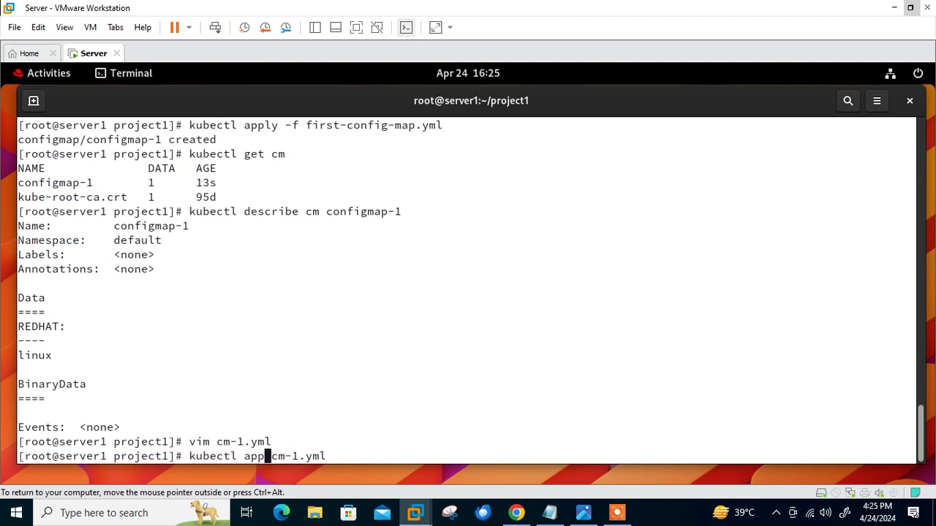
key("Return")
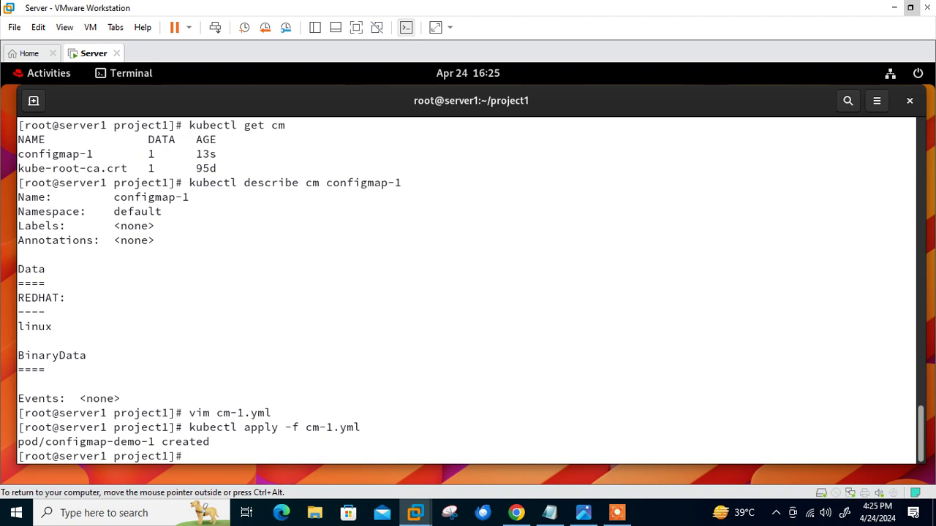
Watch the cluster's pods with kubectl get pods -o wide -w on a cleared screen and highlight the configmap-demo-1 status.
type("kubectl ")
type("pod")
key("BackSpace")
key("BackSpace")
key("BackSpace")
type("get pods ")
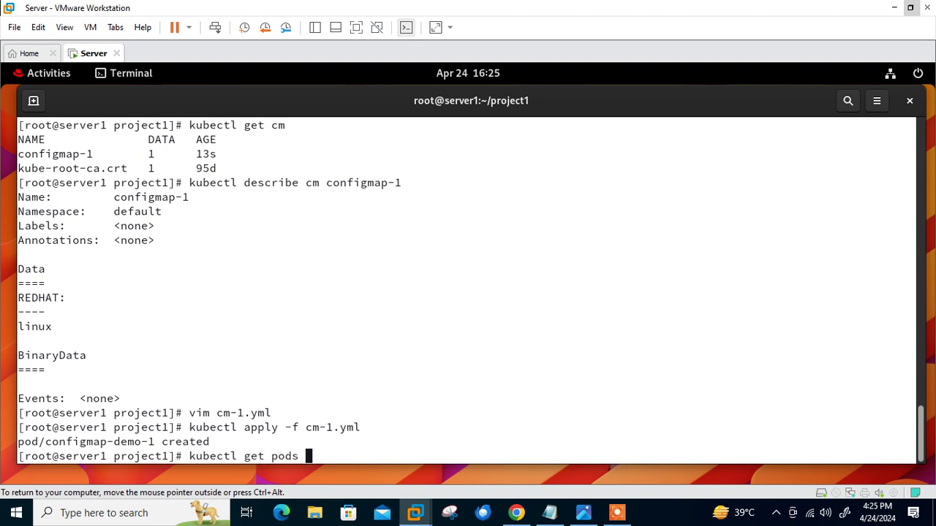
type("-o wide -w")
key("ctrl+l")
key("Return")
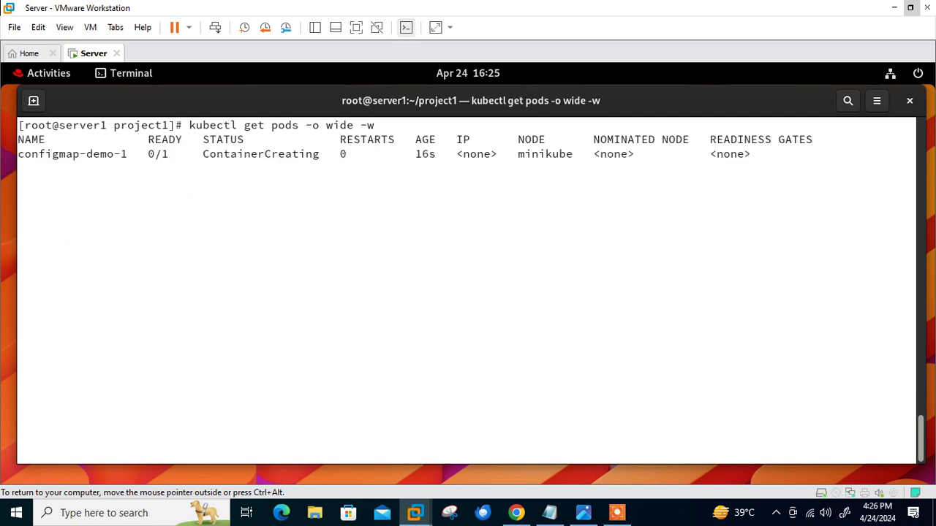
left_click_drag(196, 153, 297, 152)
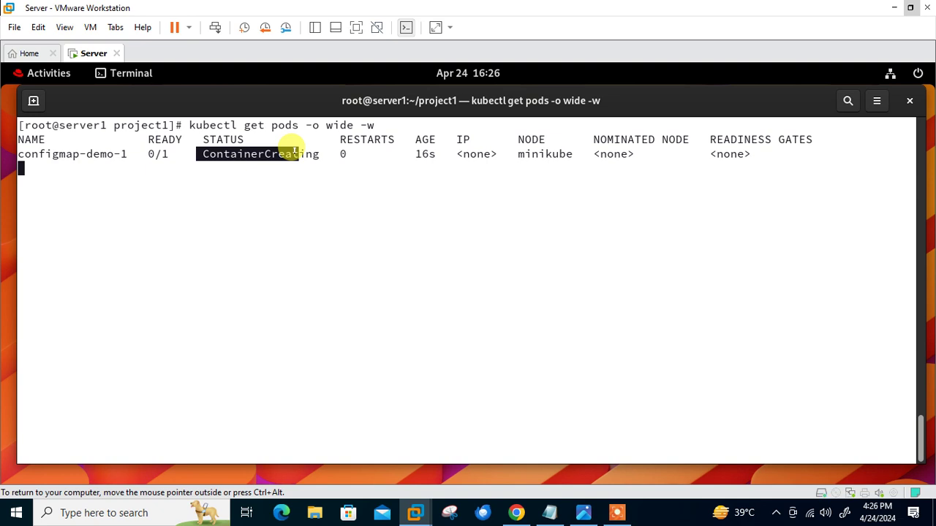
Switch to Notepad, copy the command kubectl exec -it configmap-demo-1 -- printenv and highlight its pod name.
left_click(549, 512)
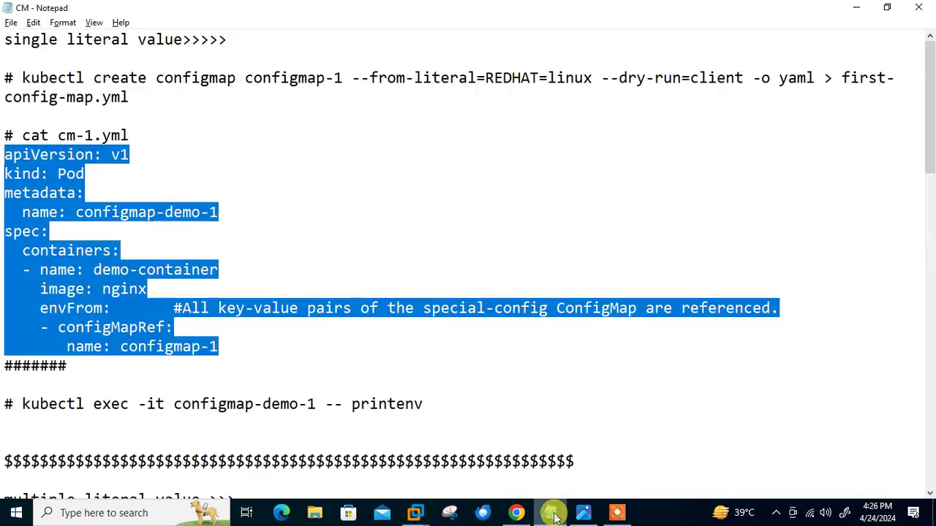
left_click_drag(22, 404, 428, 404)
right_click(403, 411)
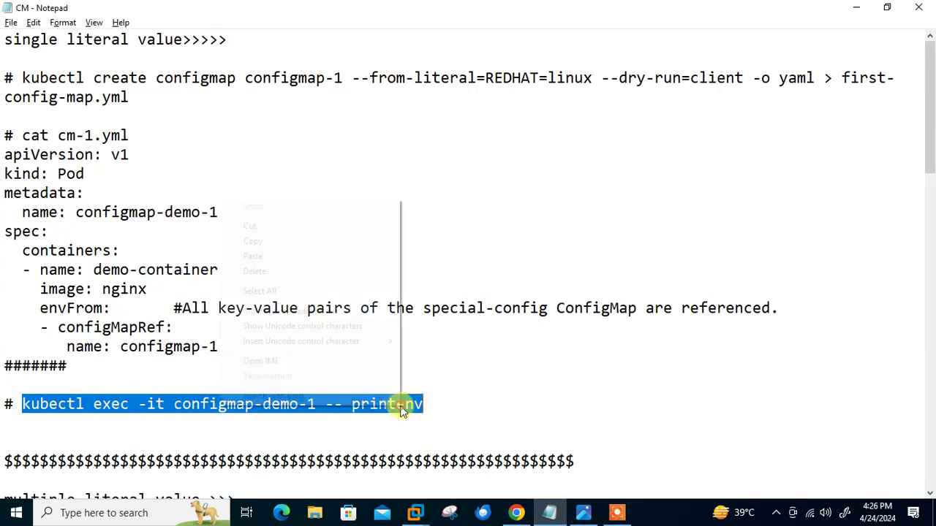
left_click(317, 247)
left_click(219, 430)
left_click_drag(173, 403, 319, 407)
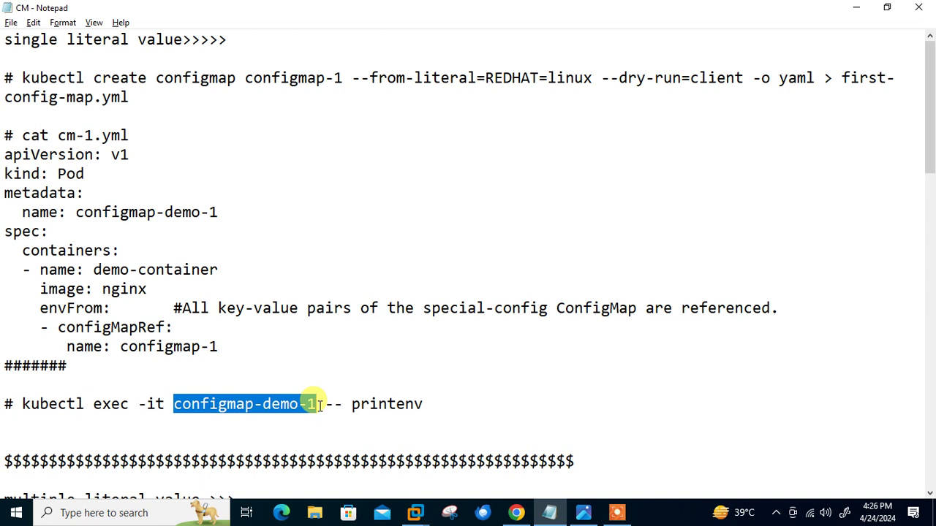
Return to the terminal, highlight the pod's latest status and stop the pod watch.
key("alt+Tab")
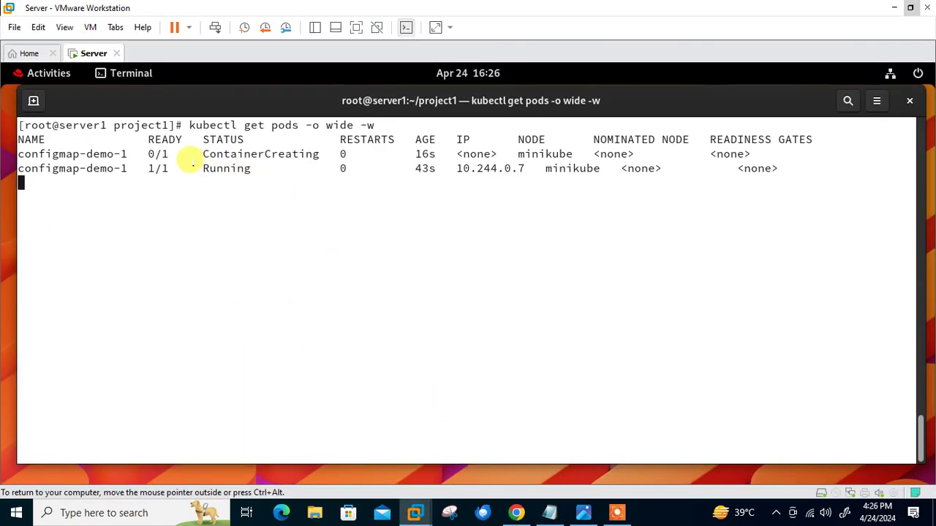
left_click_drag(198, 169, 246, 166)
key("ctrl+c")
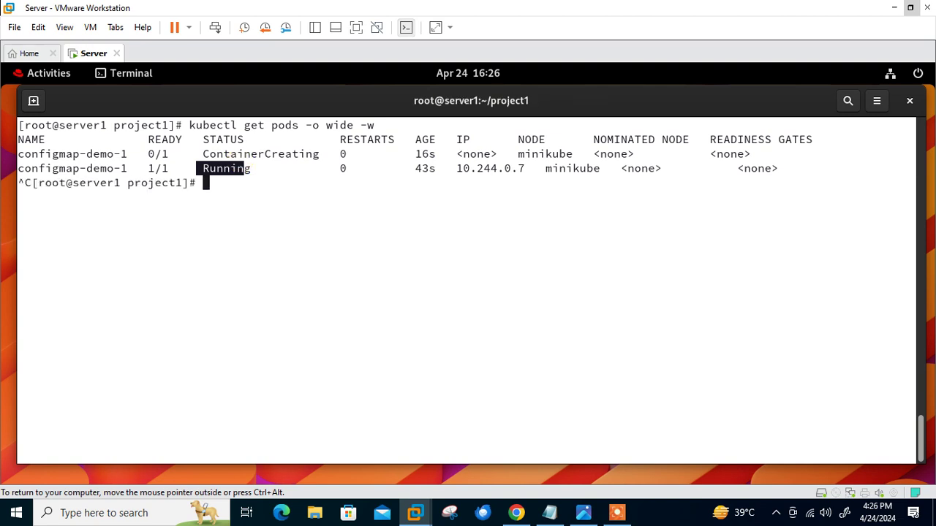
List the pods with plain kubectl get pods on a cleared screen.
key("Up")
key("BackSpace")
key("BackSpace")
key("BackSpace")
key("BackSpace")
key("BackSpace")
key("BackSpace")
key("BackSpace")
key("BackSpace")
key("BackSpace")
key("BackSpace")
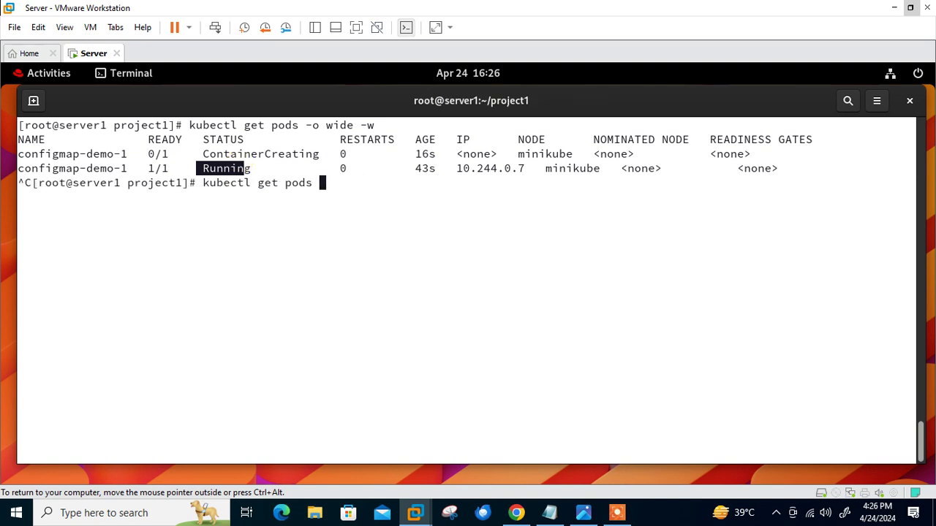
key("ctrl+l")
key("Return")
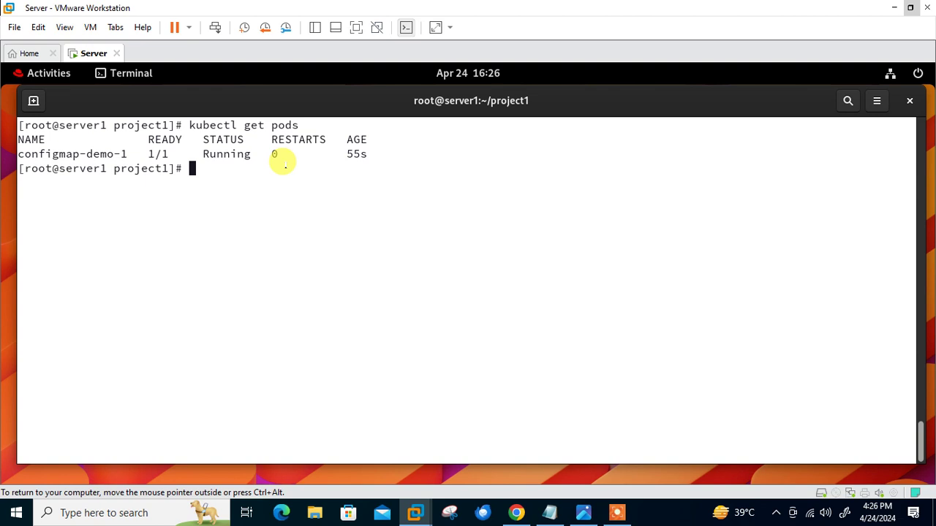
Run the copied kubectl exec printenv command against the configmap-demo-1 pod and highlight the REDHAT variable in its output.
right_click(247, 230)
left_click(279, 273)
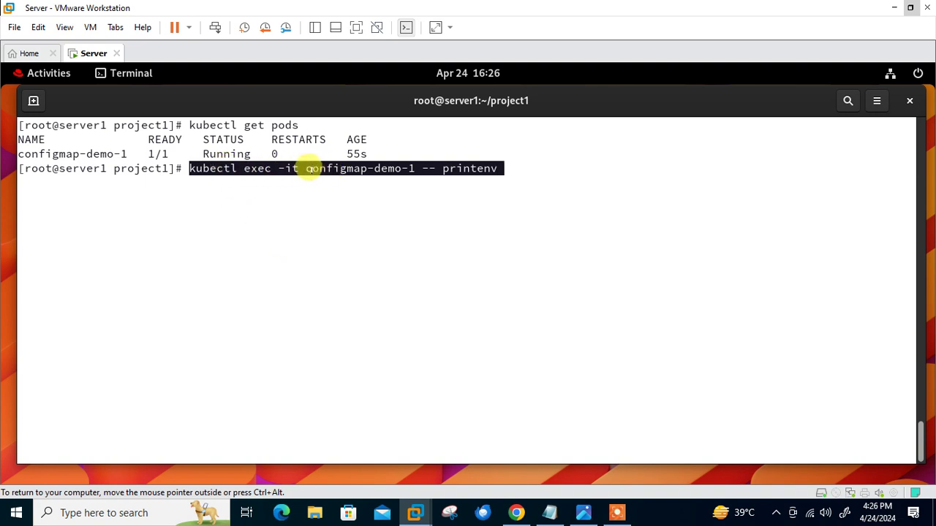
key("End")
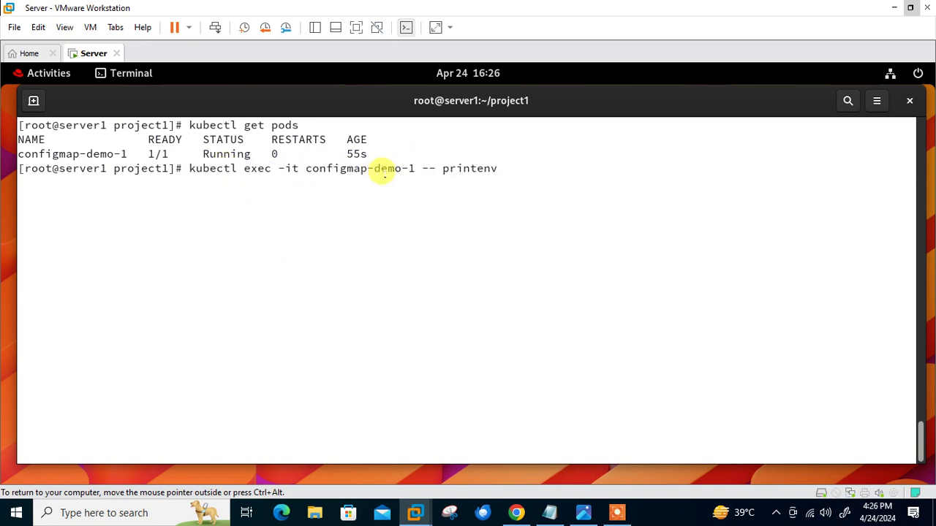
left_click_drag(52, 154, 113, 154)
key("Return")
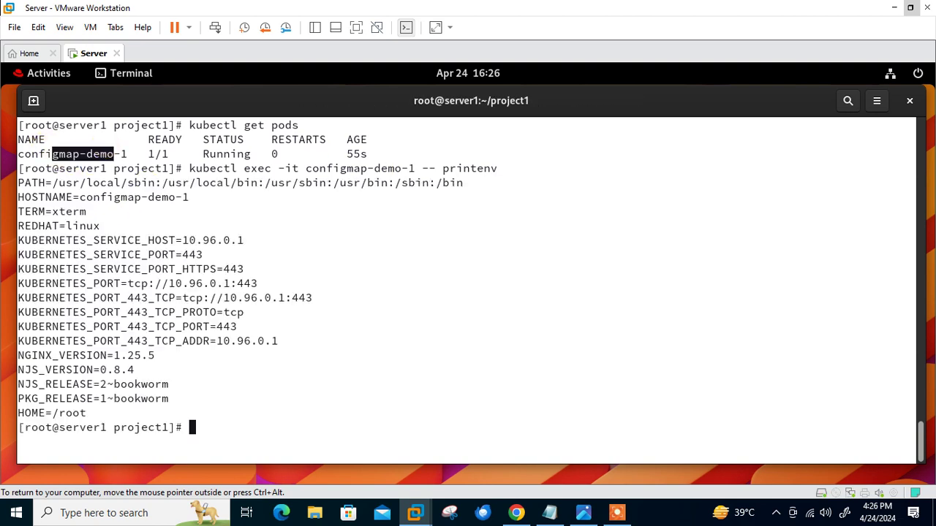
left_click(16, 203)
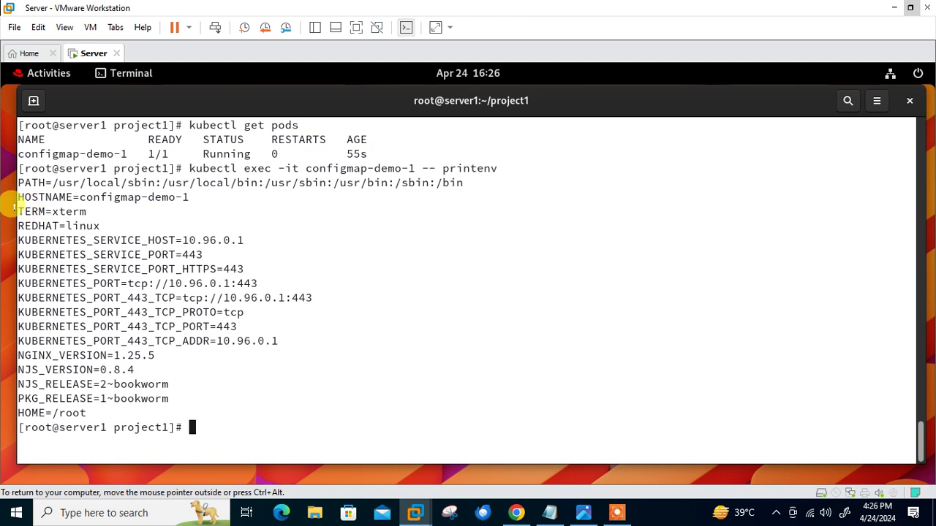
left_click_drag(16, 220, 99, 226)
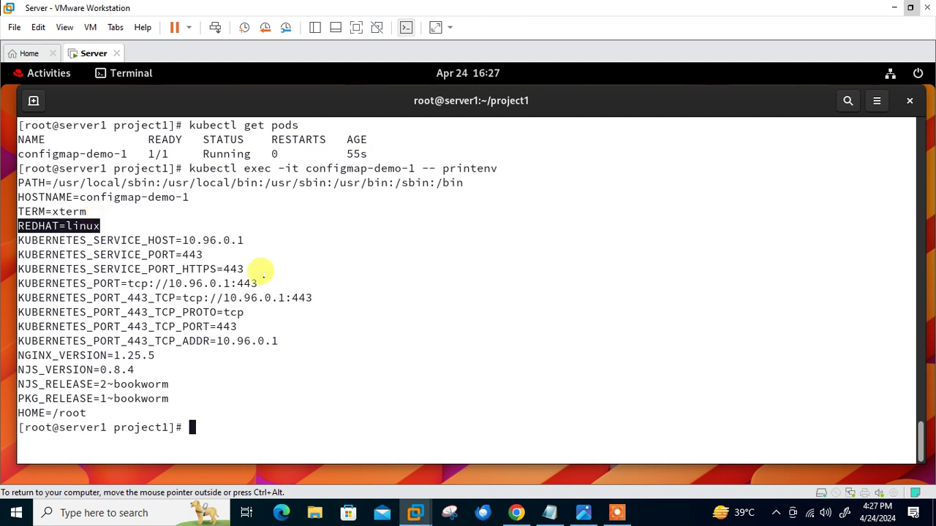
Switch to Notepad and select the configmap-2 create command with literals REDHAT=linux and apple=fruit, redirected to second-config-map.yml.
left_click(550, 513)
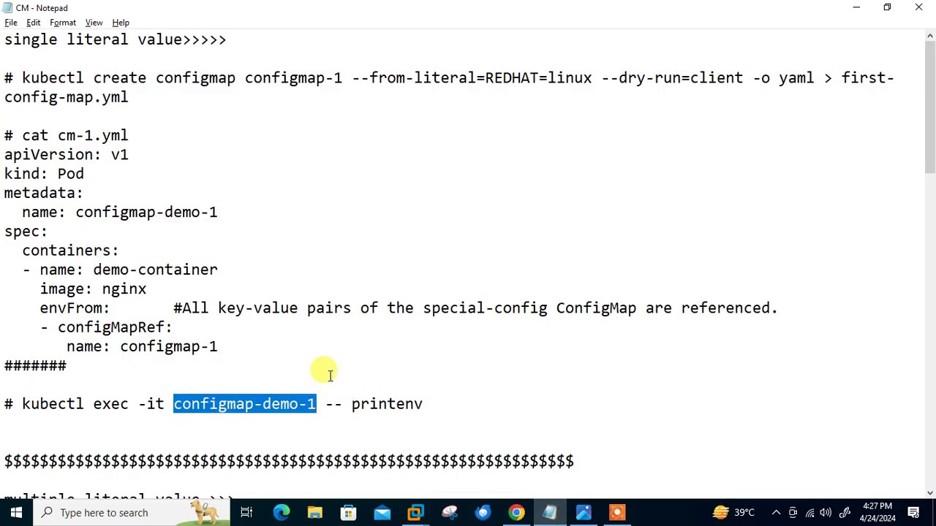
key("Down")
key("Down")
key("Down")
key("Down")
key("Down")
key("Down")
key("Down")
key("Down")
key("Down")
key("Down")
key("Down")
key("Down")
key("Down")
key("Down")
key("Down")
key("Down")
key("Down")
key("Down")
key("Down")
key("Down")
key("Down")
key("Down")
key("Down")
key("Down")
key("Down")
key("Down")
key("Down")
key("Down")
key("Down")
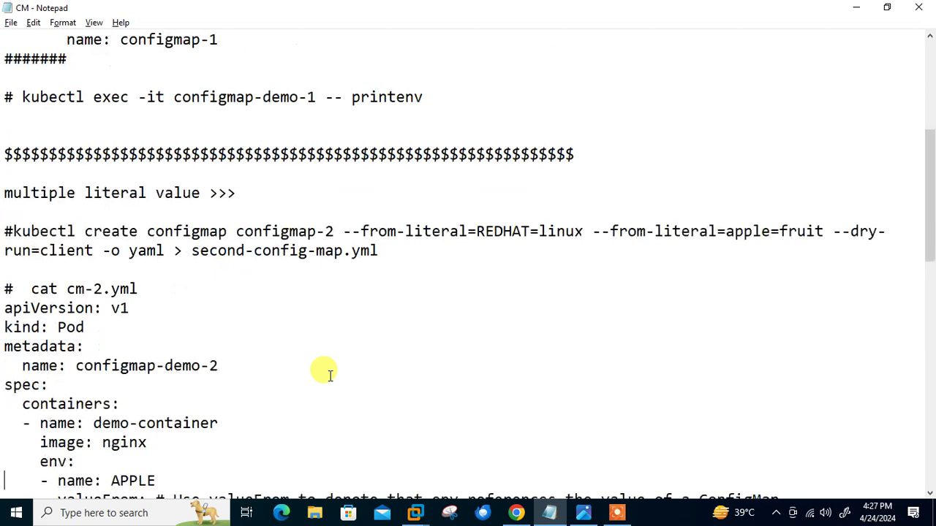
key("Down")
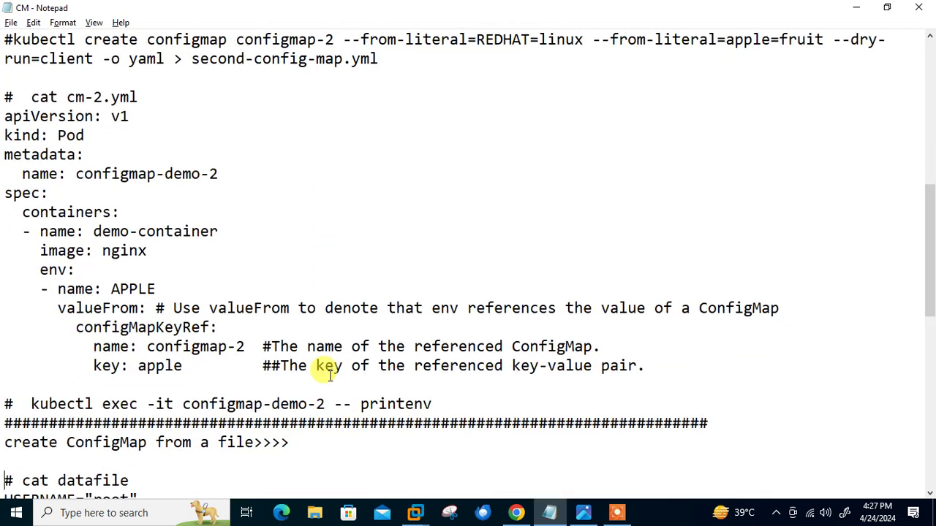
left_click_drag(379, 59, 6, 36)
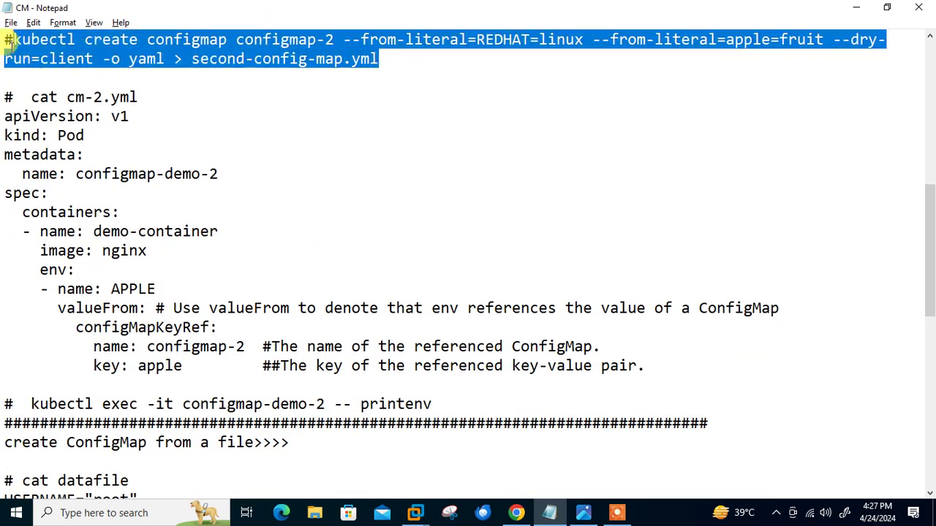
Switch to the terminal and run the copied configmap-2 create command on a cleared screen, writing second-config-map.yml.
key("alt+Tab")
left_click(197, 313)
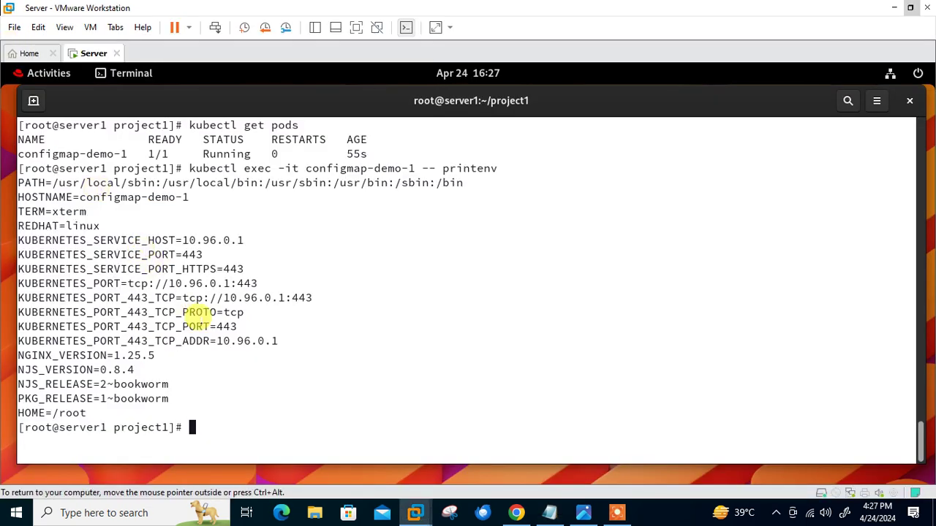
key("ctrl+l")
right_click(203, 322)
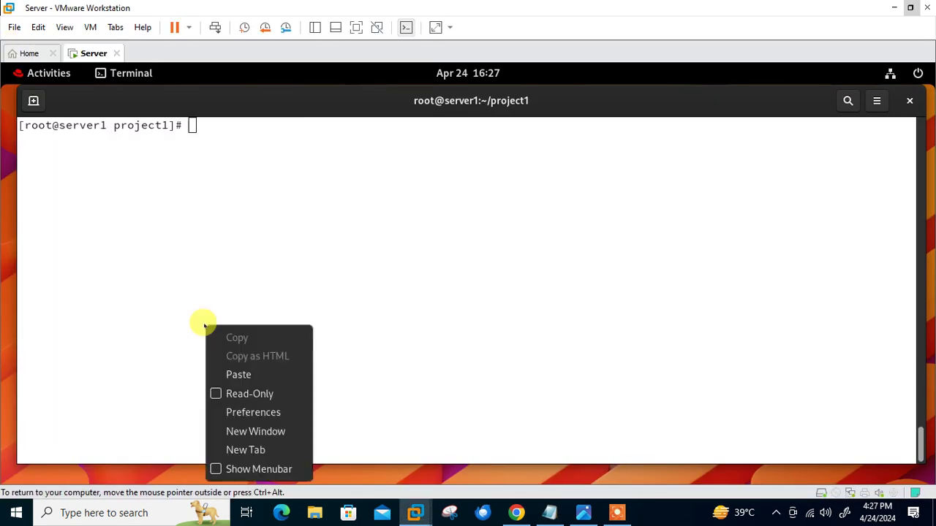
left_click(228, 373)
key("Return")
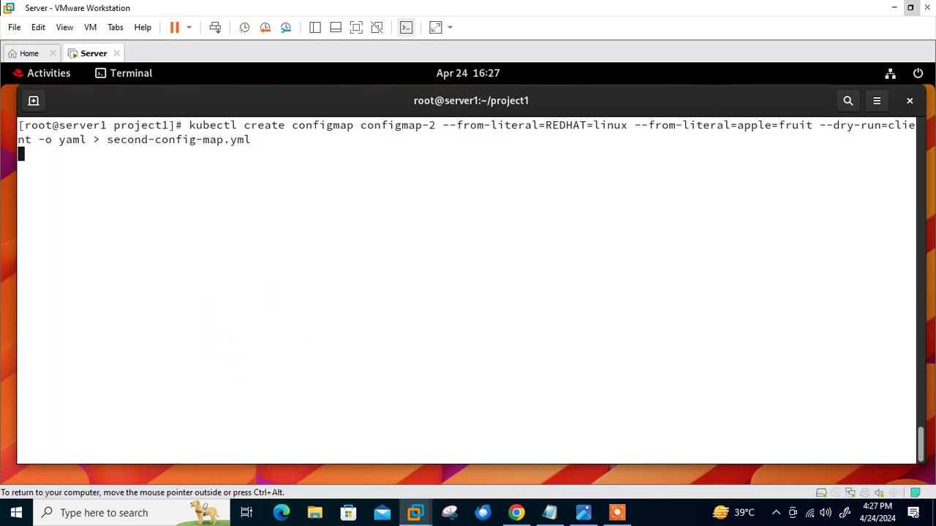
Display second-config-map.yml with cat and highlight the REDHAT=linux and apple=fruit literals and their matching data entries.
type("cat se")
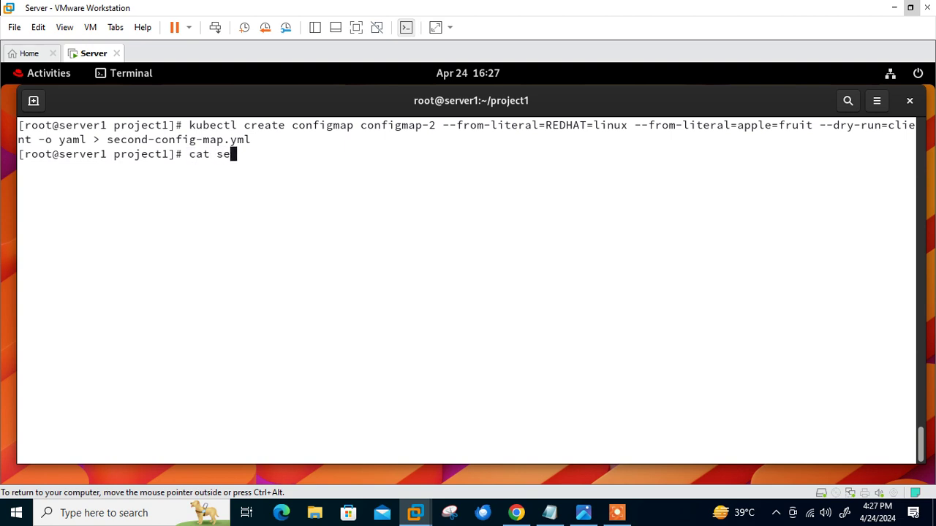
key("Tab")
key("Return")
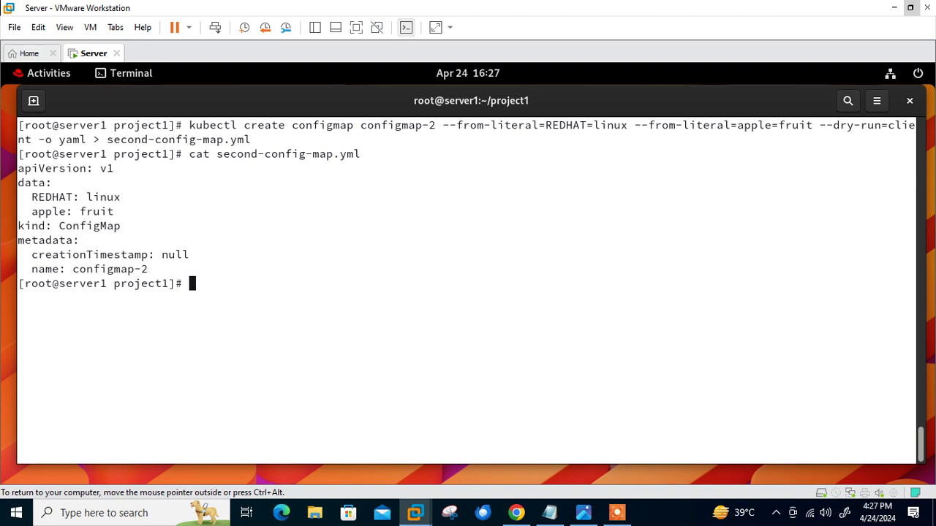
left_click_drag(442, 123, 613, 126)
left_click(650, 127)
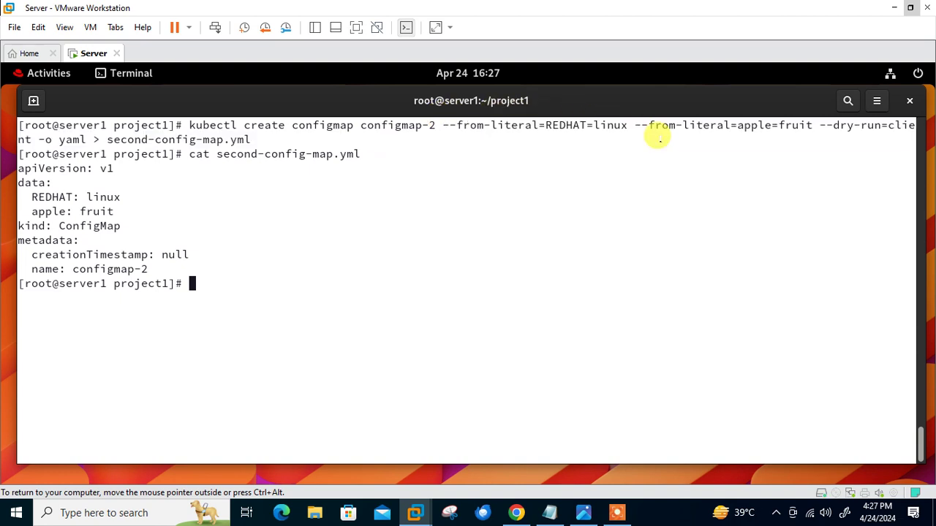
left_click_drag(742, 124, 791, 124)
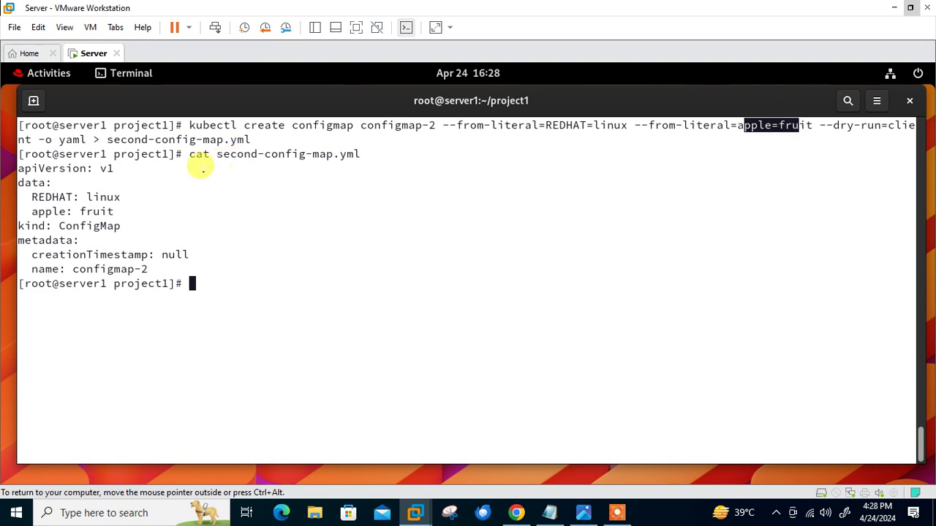
left_click_drag(38, 197, 79, 205)
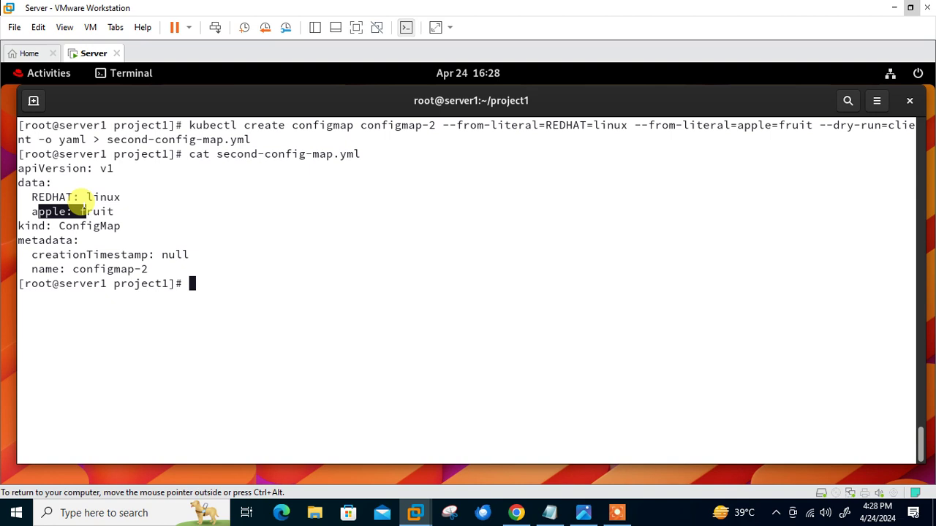
Apply second-config-map.yml with kubectl to create the ConfigMap.
type("kubectl apply -f se")
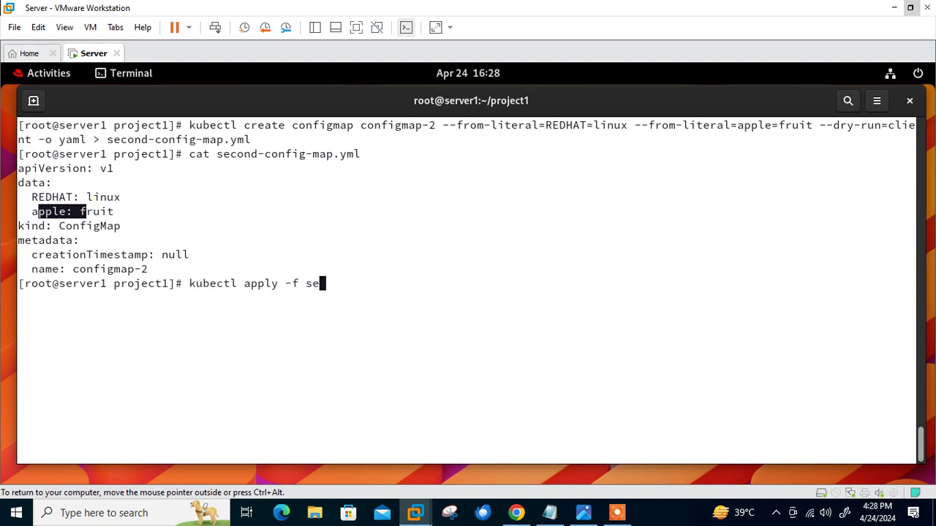
key("Tab")
key("Return")
List the ConfigMaps with kubectl get cm and highlight configmap-2.
key("Up")
key("Up")
key("Up")
key("Up")
key("Up")
key("Up")
key("BackSpace")
key("BackSpace")
key("BackSpace")
key("BackSpace")
type("cm")
key("Return")
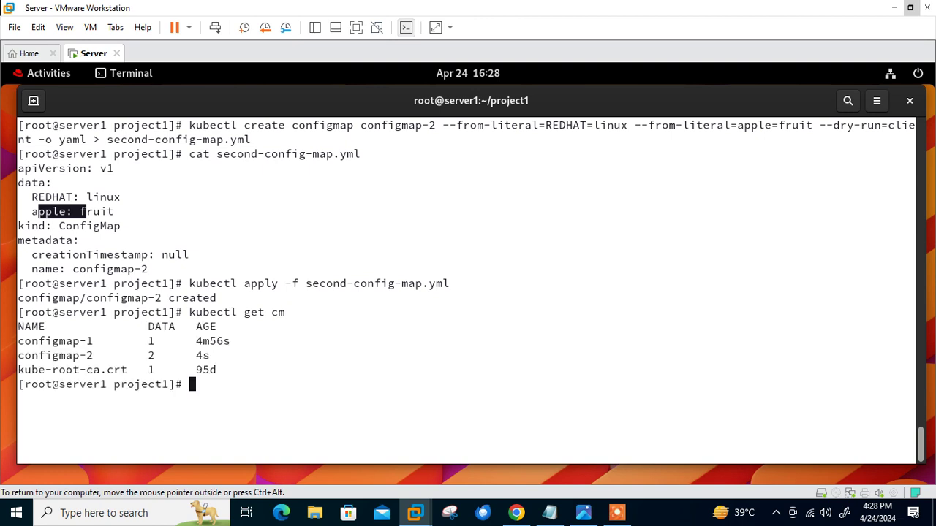
left_click_drag(52, 341, 99, 355)
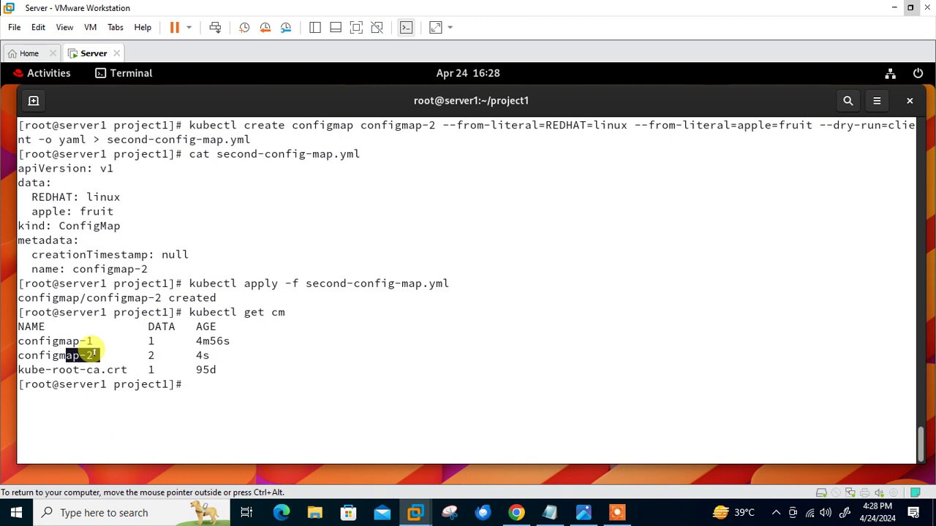
Open a new file named cm-2.yml in vim.
type("vim cm-1.yml")
key("Left")
key("Left")
key("Left")
key("Left")
key("Left")
key("Left")
key("Delete")
type("2")
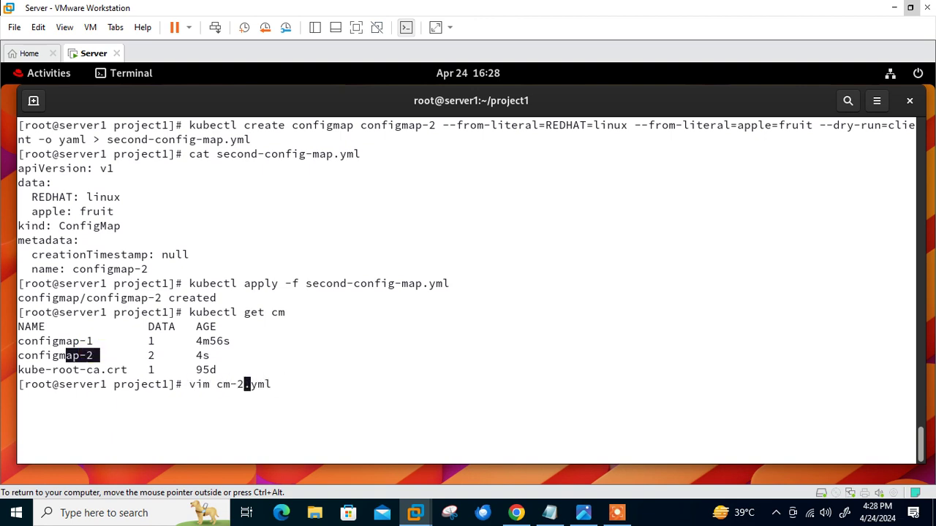
key("Return")
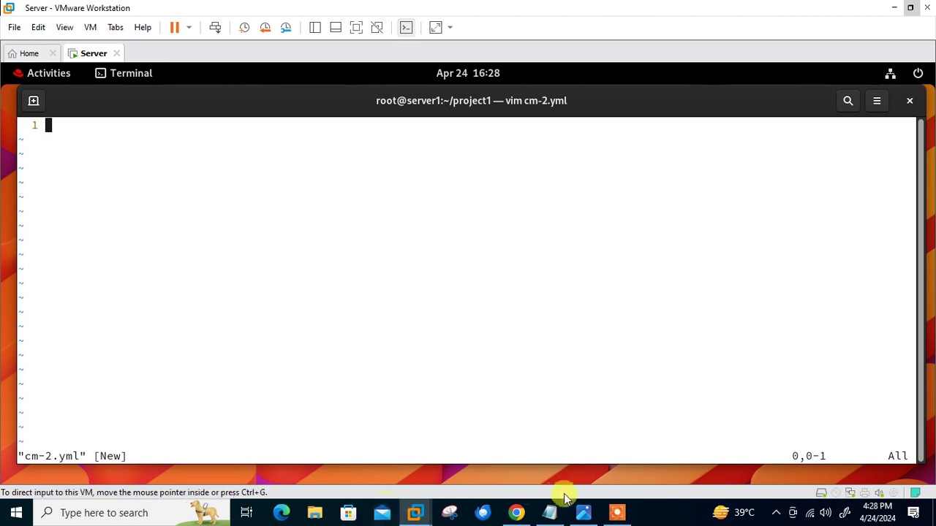
Switch to Notepad and copy the configmap-demo-2 pod manifest, from apiVersion through the apple key line.
left_click(550, 512)
key("Right")
key("Down")
key("Down")
key("Down")
key("Down")
key("Down")
key("Down")
key("Down")
key("Down")
left_click_drag(656, 372, 5, 115)
key("ctrl+c")
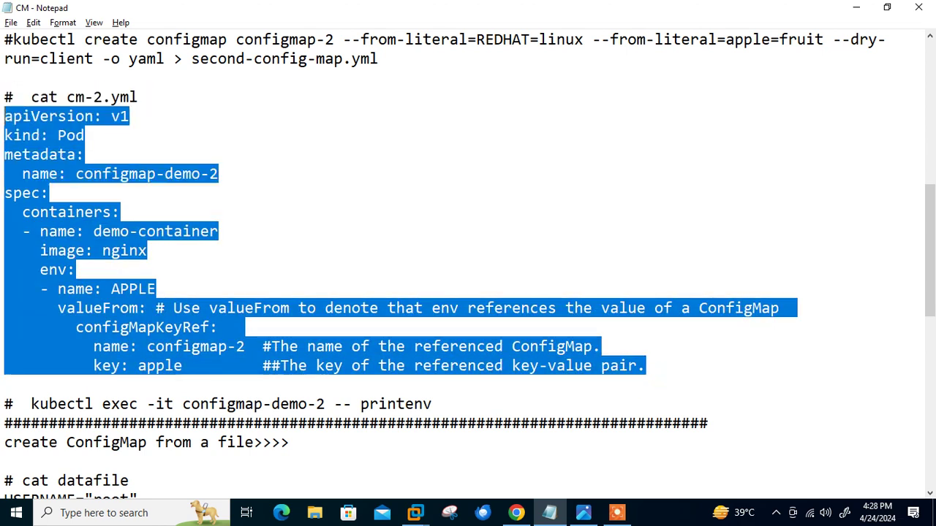
Return to the terminal, paste the pod manifest into cm-2.yml and save the file.
key("alt+Tab")
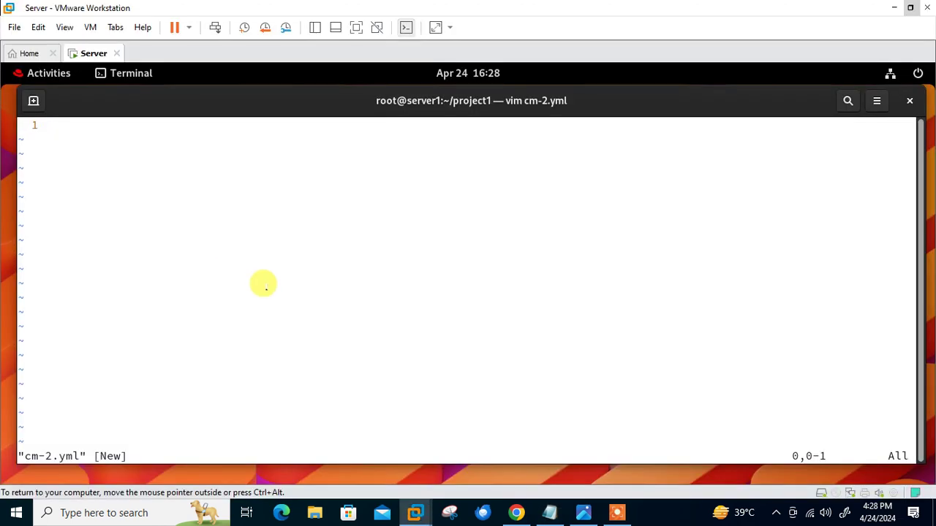
right_click(264, 286)
left_click(299, 340)
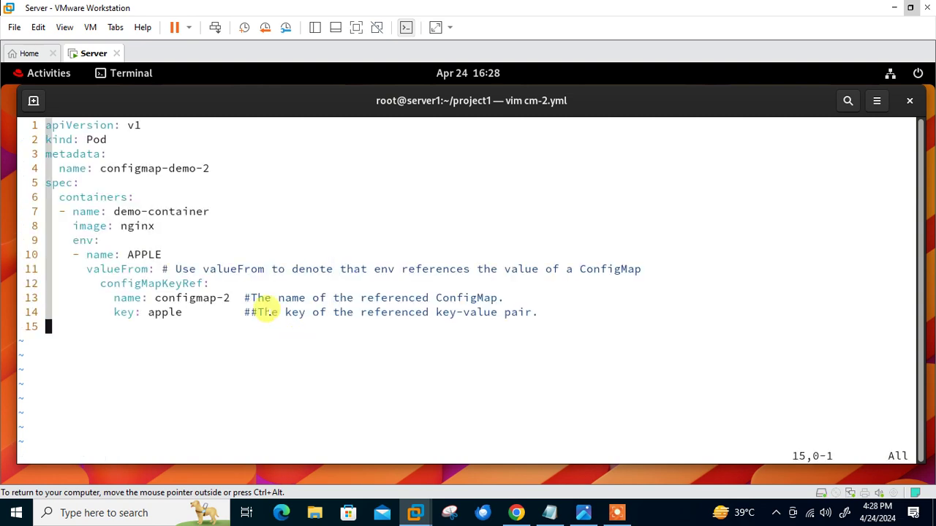
type(":w")
key("Return")
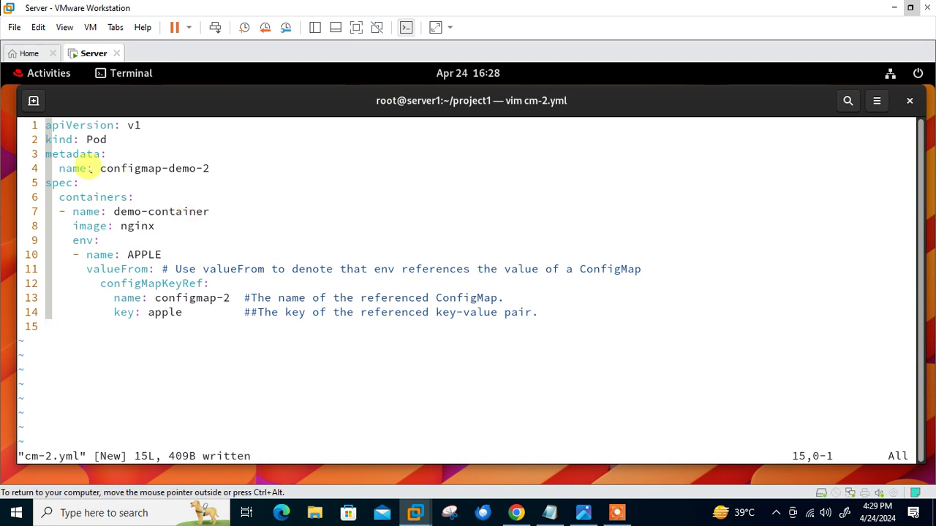
Review cm-2.yml by highlighting the pod name, nginx image, env section, apple key, configmap-2 reference and APPLE variable name.
left_click_drag(105, 168, 190, 164)
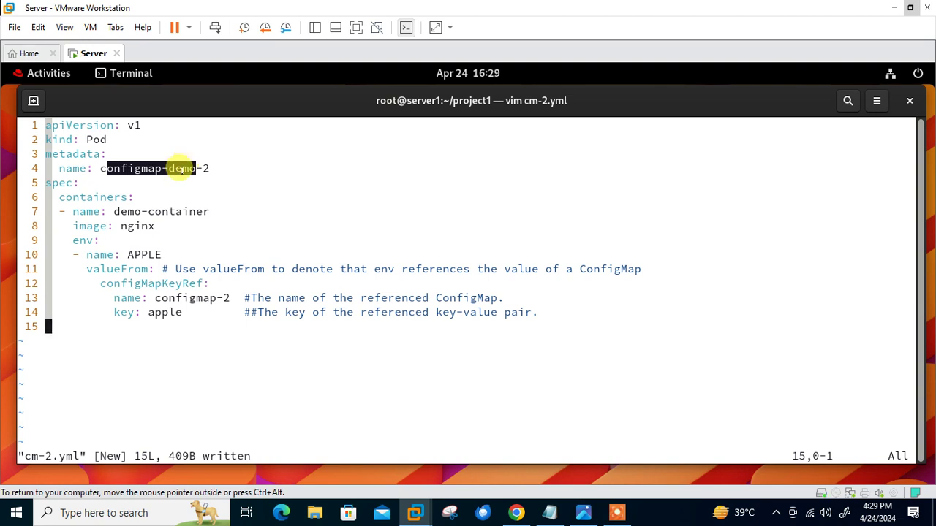
left_click_drag(128, 212, 148, 227)
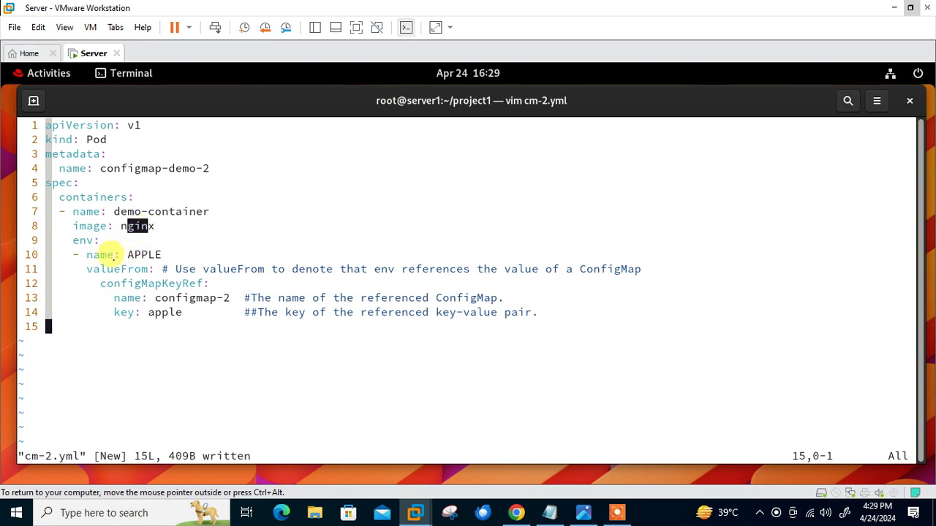
double_click(76, 241)
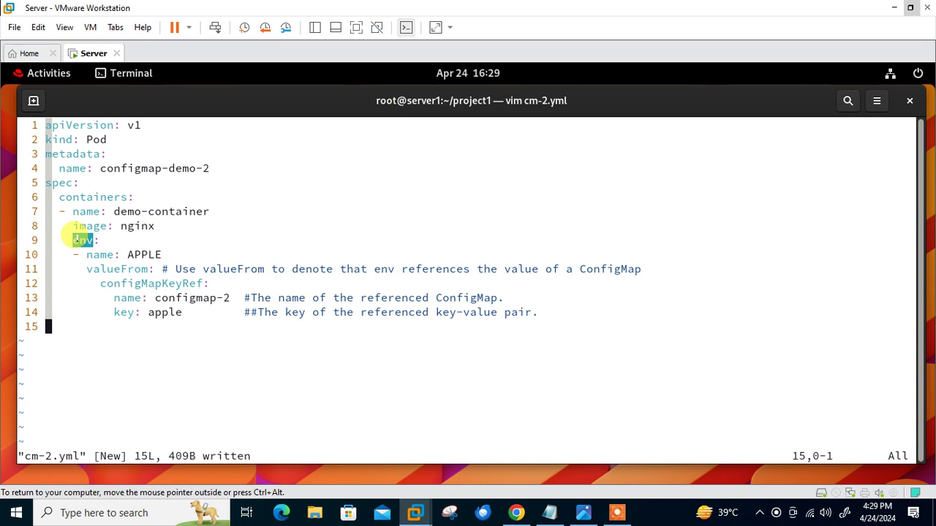
left_click_drag(148, 312, 183, 312)
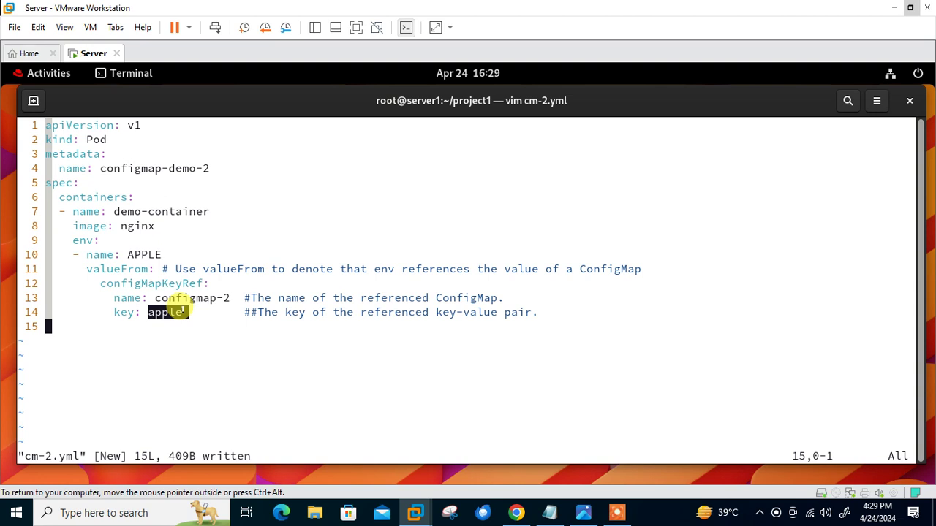
left_click_drag(154, 297, 227, 298)
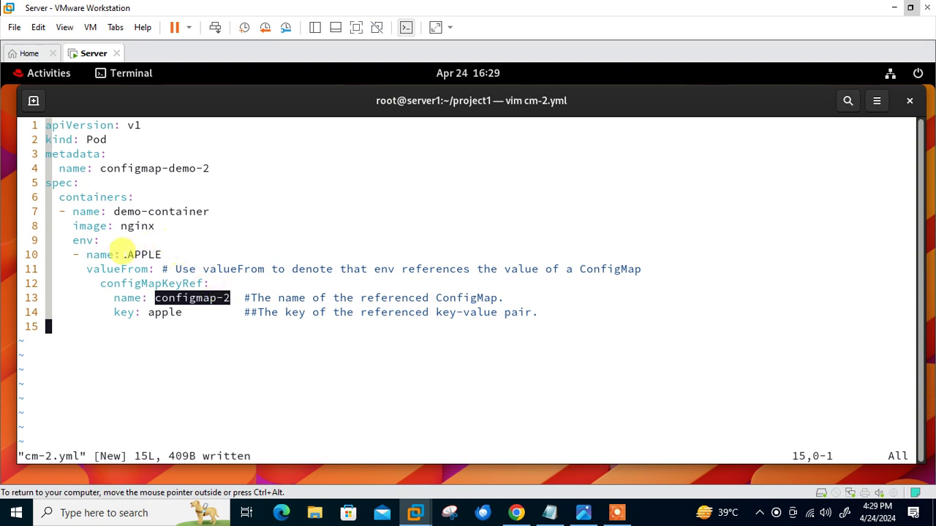
left_click_drag(122, 255, 154, 253)
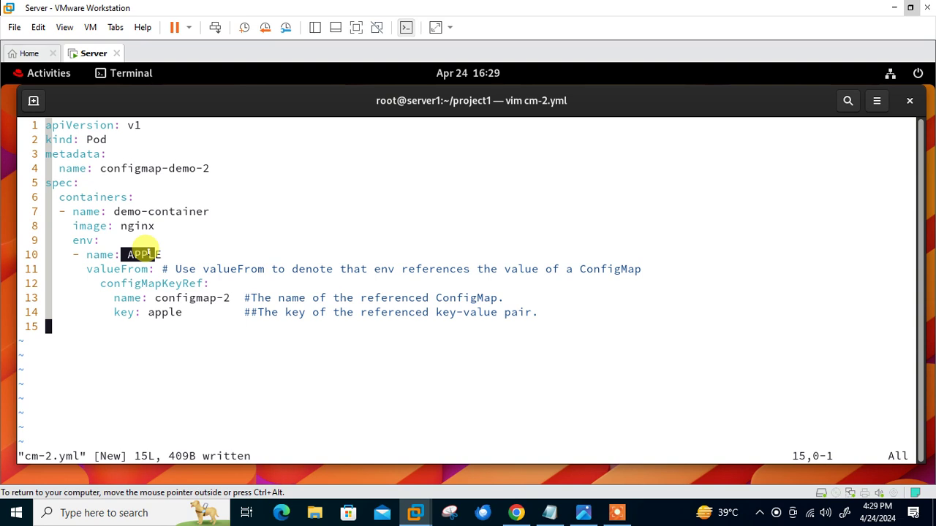
Quit vim and apply cm-2.yml with kubectl to create the configmap-demo-2 pod.
type(":q")
key("Return")
key("Up")
key("Home")
key("Delete")
key("Delete")
key("Delete")
type("kubectl ap")
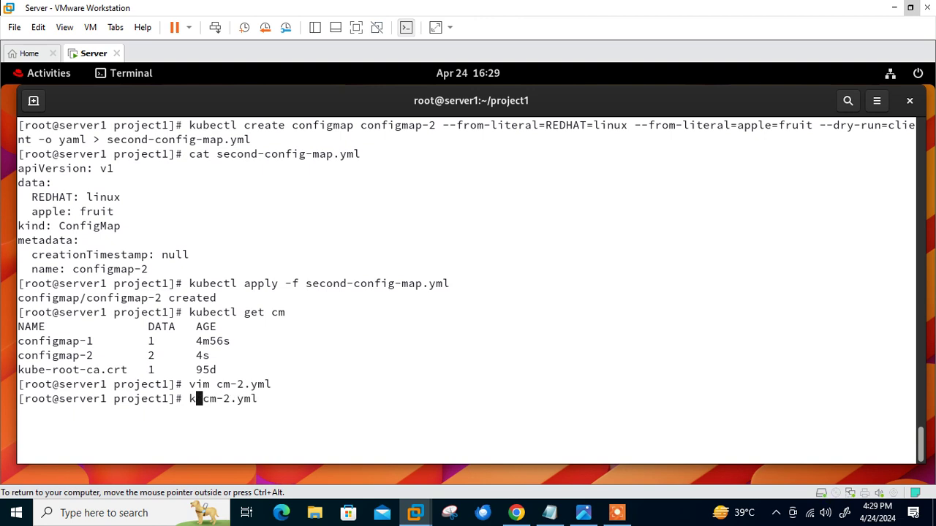
type("ply -f")
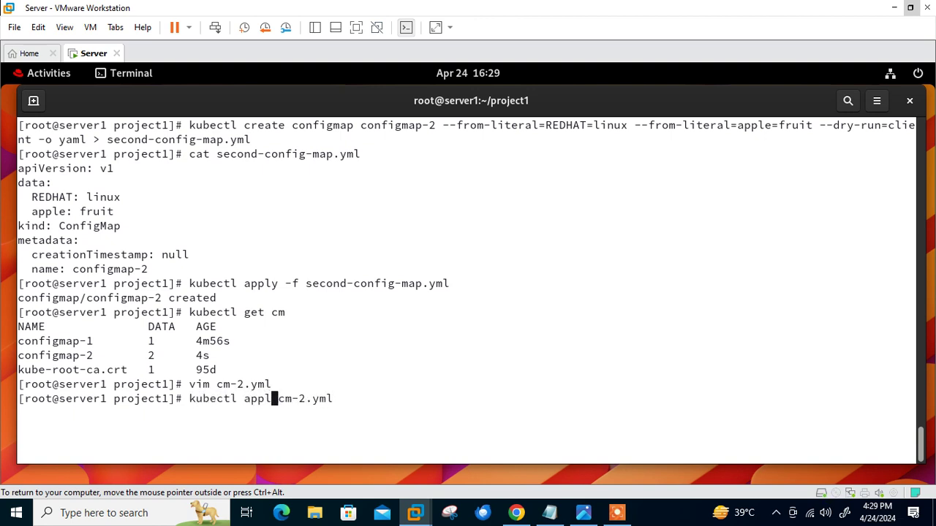
key("Return")
List the pods with kubectl get pods on a cleared screen, then repeat the listing to recheck the configmap-demo-2 status.
key("Up")
key("Up")
key("Up")
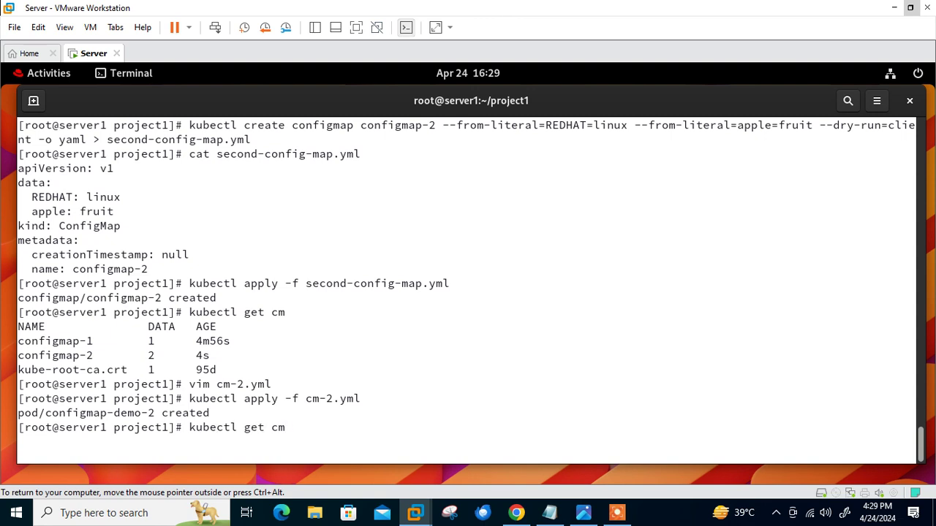
key("BackSpace")
key("BackSpace")
type("pods")
key("ctrl+l")
key("Return")
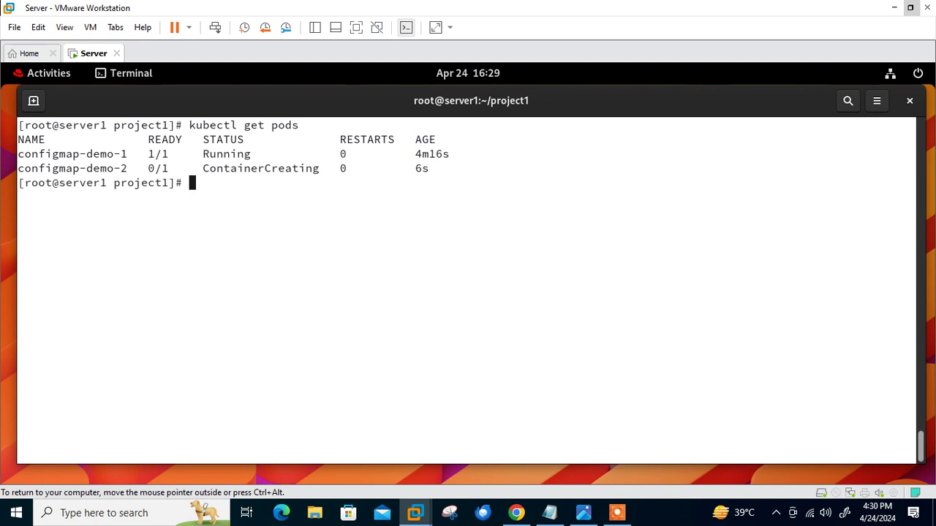
key("Up")
key("Return")
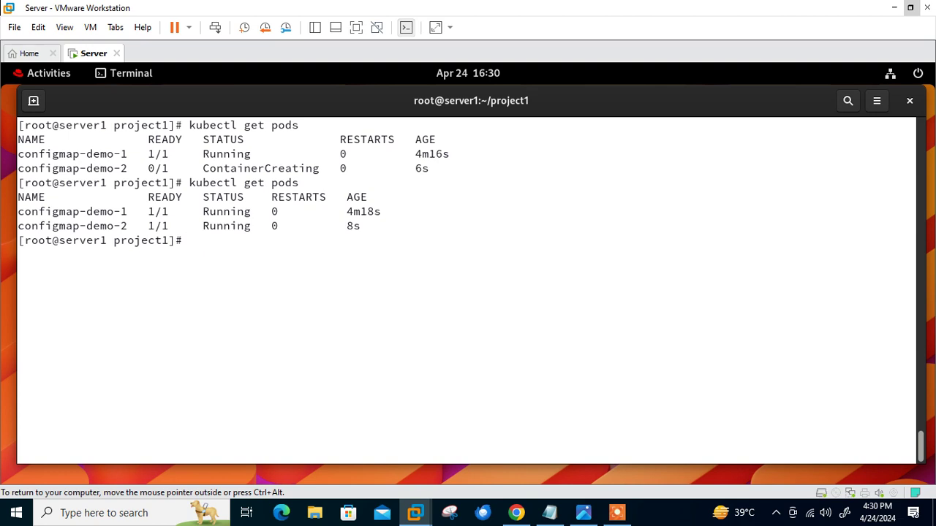
Switch to Notepad and copy the kubectl exec -it configmap-demo-2 -- printenv command.
left_click(550, 513)
left_click_drag(432, 405, 30, 403)
key("ctrl+c")
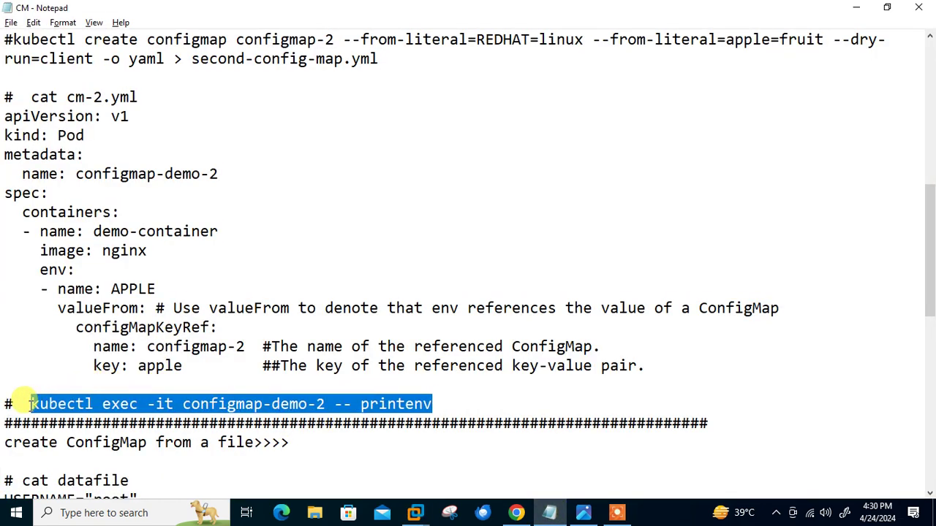
Run the copied printenv command against the configmap-demo-2 pod in the terminal and highlight the APPLE variable in its output.
key("alt+Tab")
right_click(268, 250)
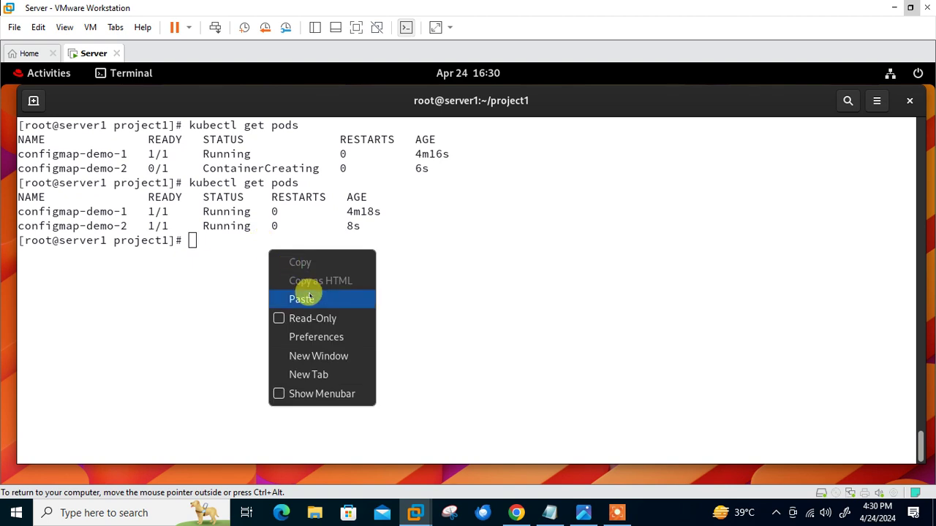
left_click(309, 296)
left_click_drag(38, 223, 120, 223)
key("Return")
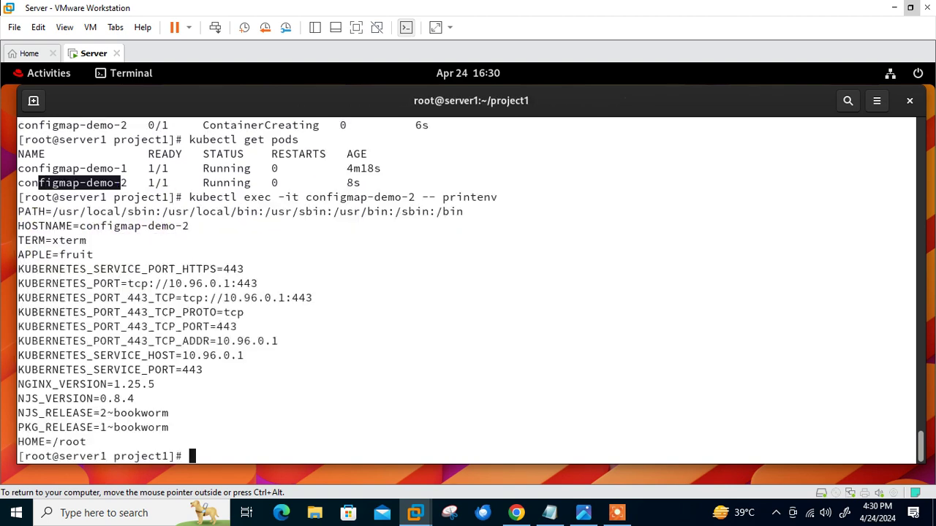
left_click_drag(13, 252, 94, 248)
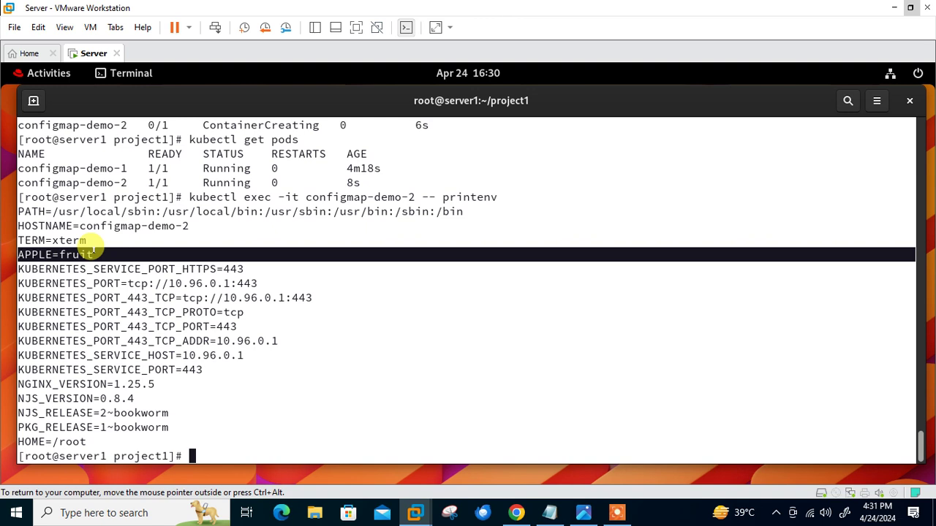
Open a new file named datafile in vim.
type("vim data")
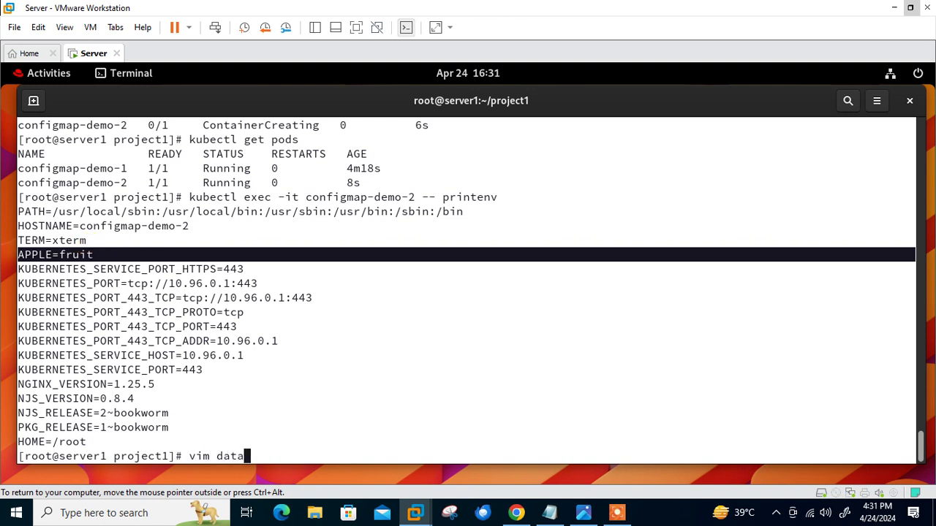
type("file")
key("Return")
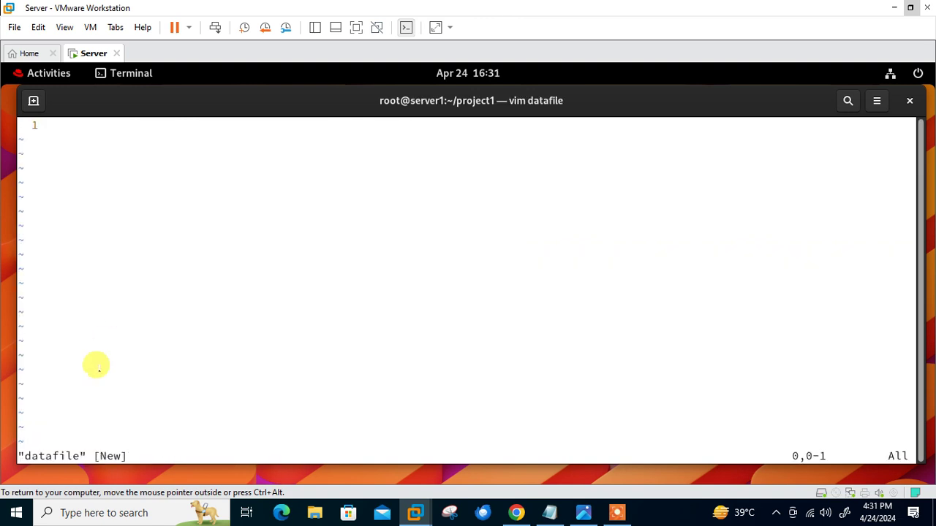
Switch to Notepad and copy the two datafile lines holding the username and password entries.
left_click(552, 513)
left_click(229, 402)
key("Down")
key("Down")
key("Down")
key("Down")
key("Down")
key("Down")
key("Down")
key("Down")
key("Down")
key("Down")
key("Down")
key("Down")
key("Down")
key("Down")
key("Down")
key("Down")
key("Down")
key("Down")
key("Down")
key("Down")
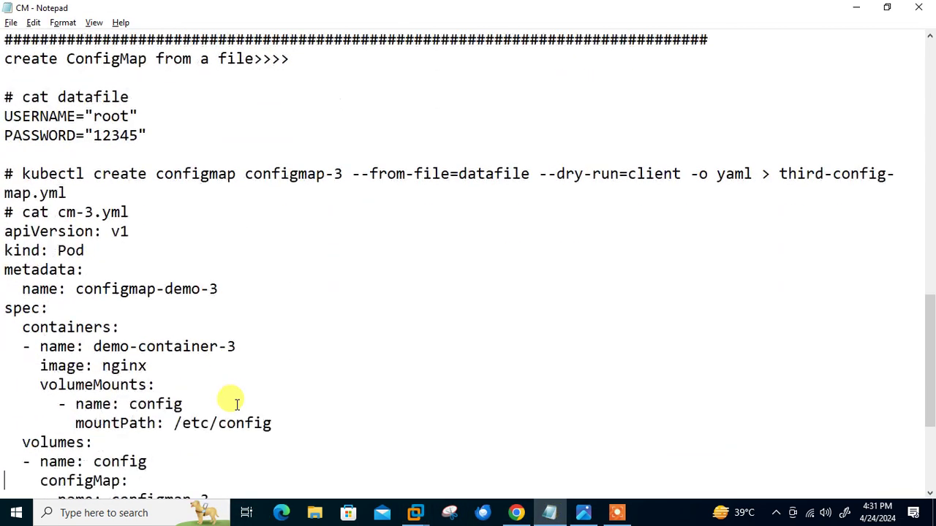
key("Down")
key("Down")
key("Down")
key("Down")
left_click_drag(152, 58, 5, 38)
key("ctrl+c")
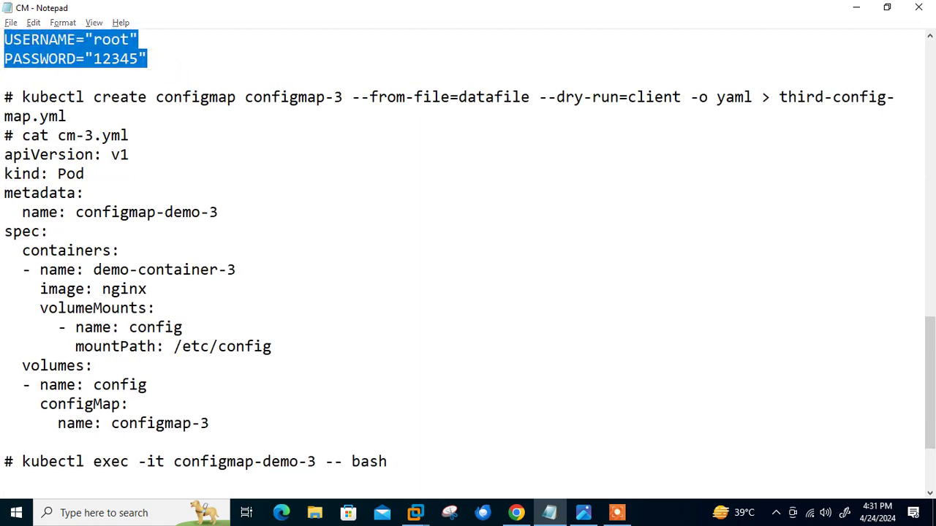
Paste the copied username and password lines into datafile in the terminal's vim, then save and quit.
key("alt+Tab")
right_click(284, 320)
left_click(317, 365)
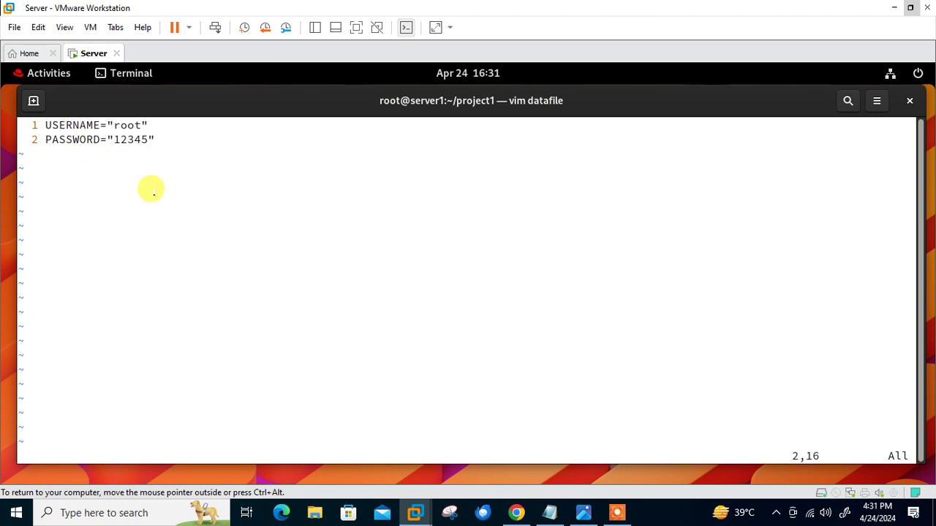
key("shift+z")
key("shift+z")
Display the contents of datafile with cat on a cleared screen.
key("Up")
key("Home")
key("Delete")
key("Delete")
key("Delete")
type("cat")
key("ctrl+l")
key("Return")
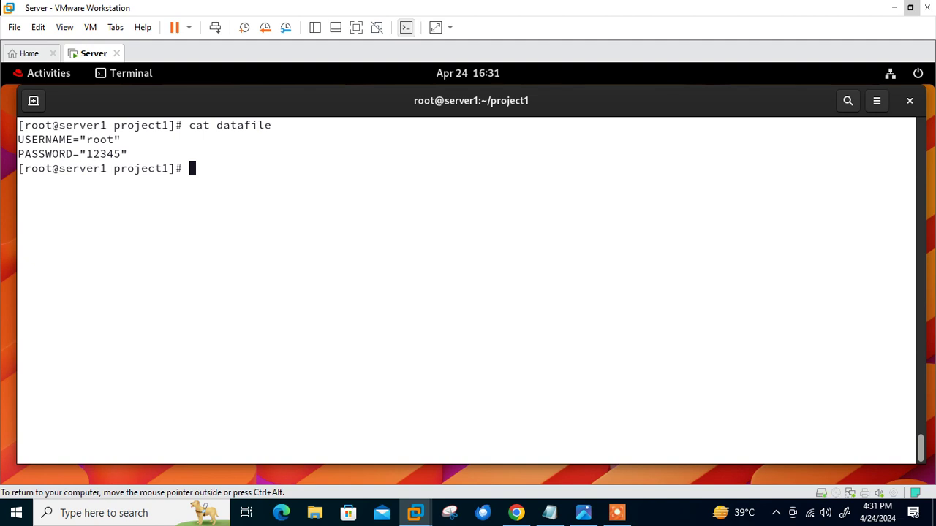
Copy the kubectl create configmap configmap-3 --from-file=datafile dry-run command from Notepad and run it in the terminal, outputting YAML to third-config-map.yml.
left_click(550, 511)
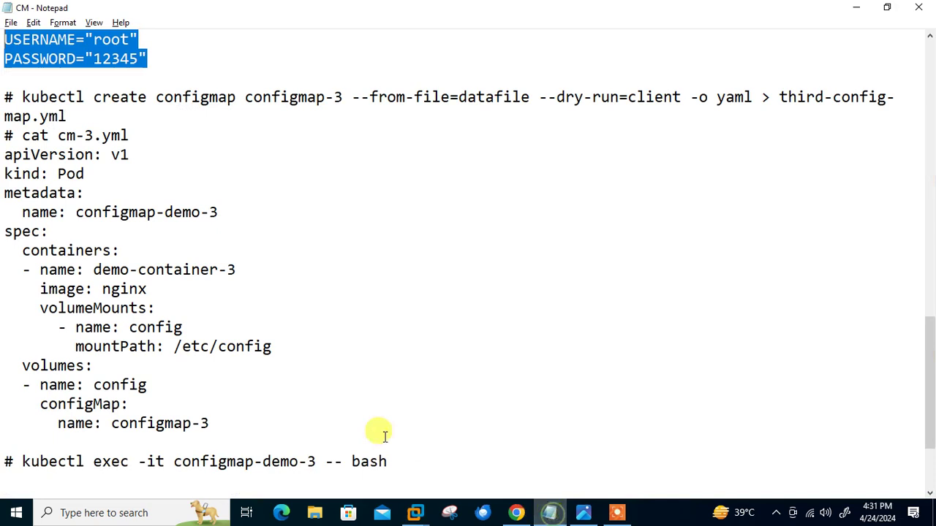
left_click_drag(67, 116, 22, 95)
key("ctrl+c")
key("alt+Tab")
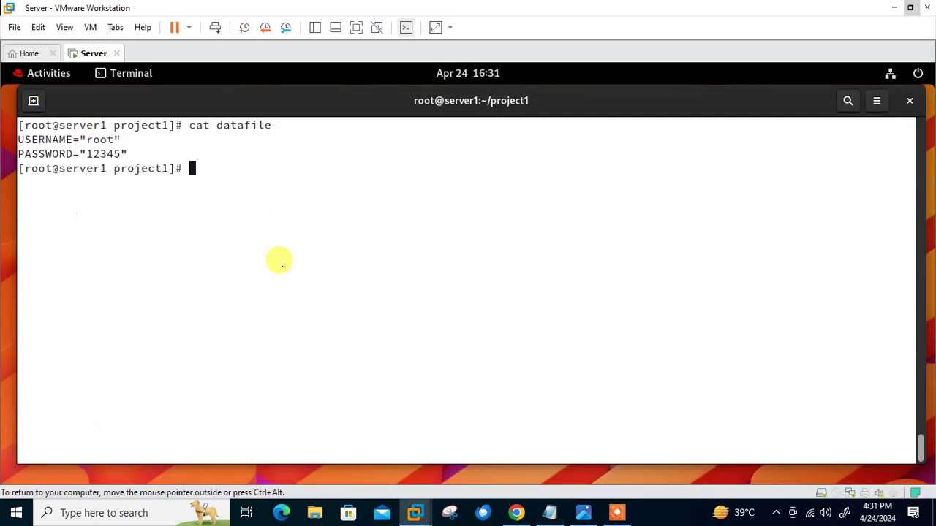
right_click(295, 276)
left_click(339, 332)
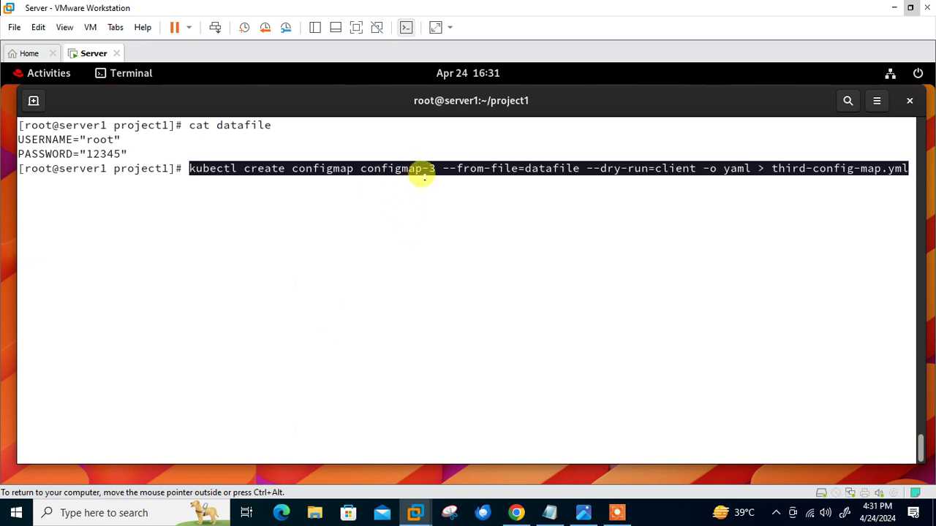
left_click_drag(462, 165, 512, 154)
double_click(539, 159)
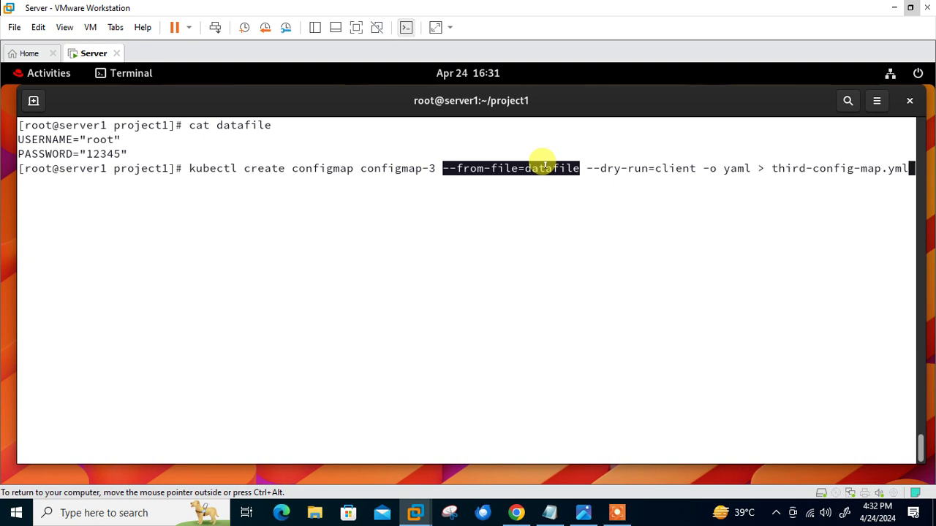
key("Return")
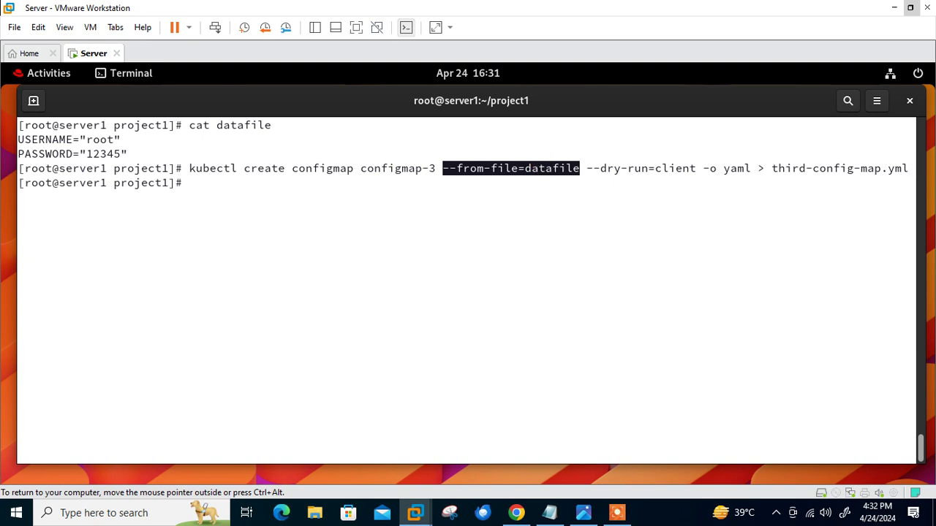
Display third-config-map.yml with cat and highlight the datafile key and its entries in the data section.
type("cat th")
key("Tab")
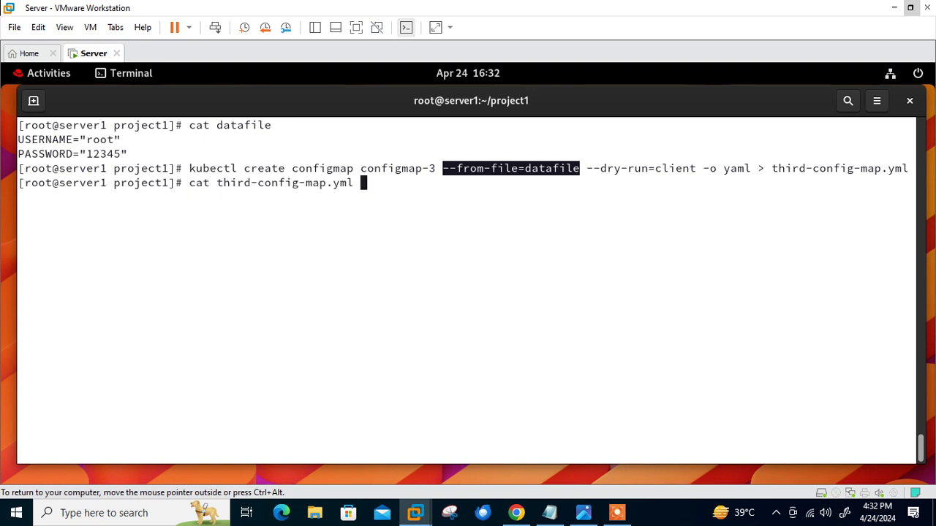
key("Return")
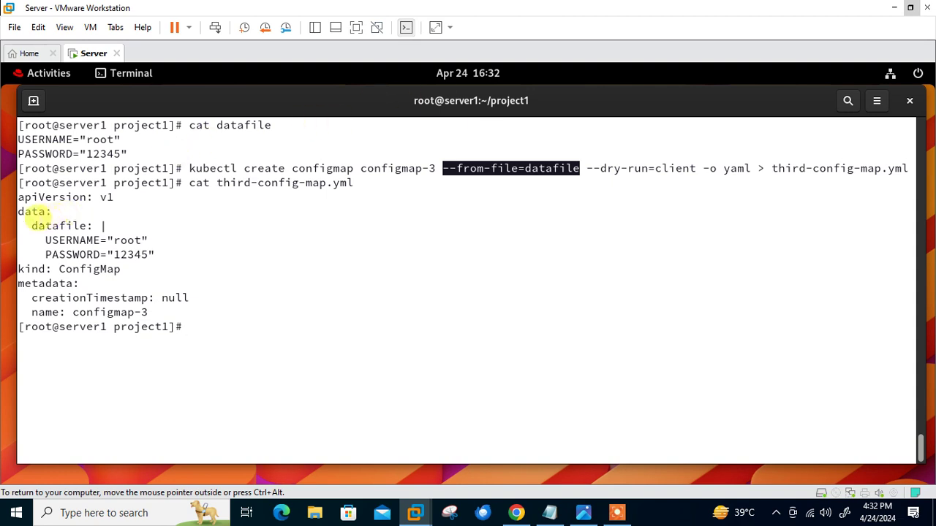
double_click(73, 226)
left_click_drag(87, 240, 158, 251)
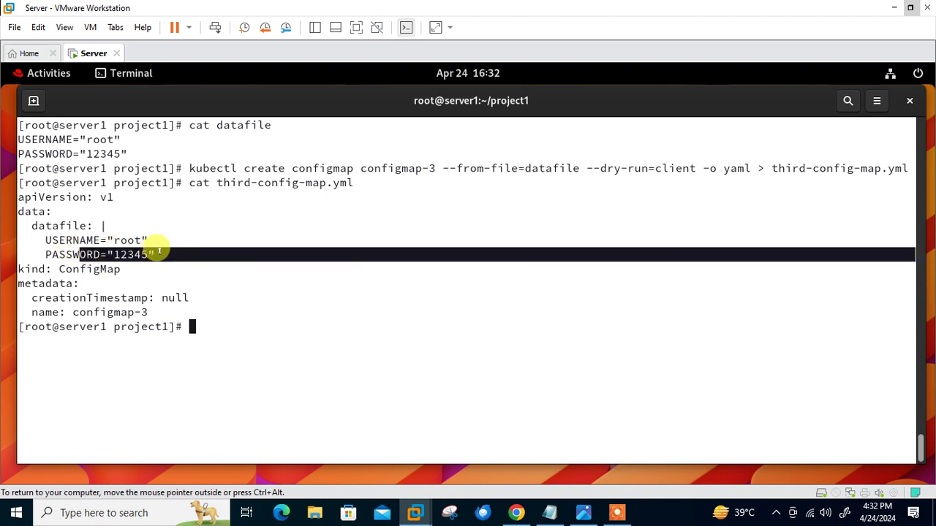
Create the ConfigMap from the generated manifest with kubectl apply -f third-config-map.yml.
type("k")
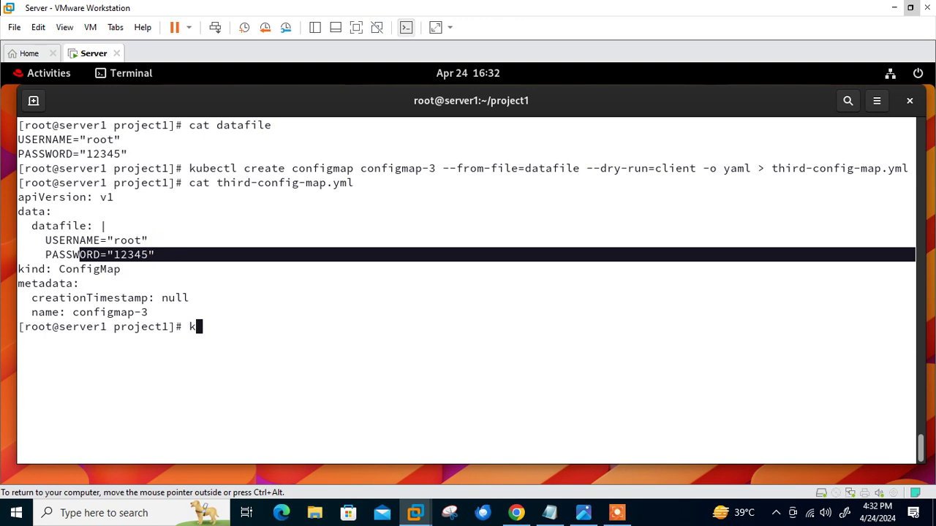
type("ubectl apply -f")
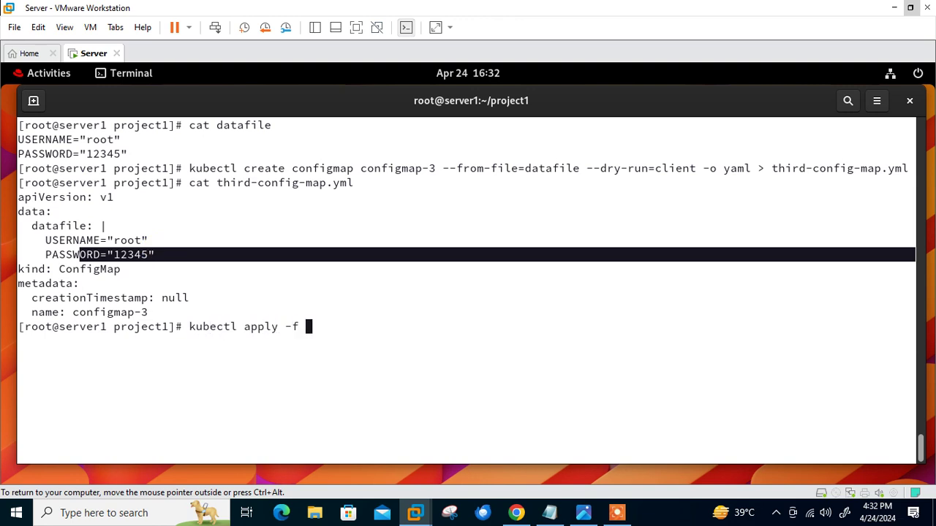
type(" third-config-map.yml")
key("Return")
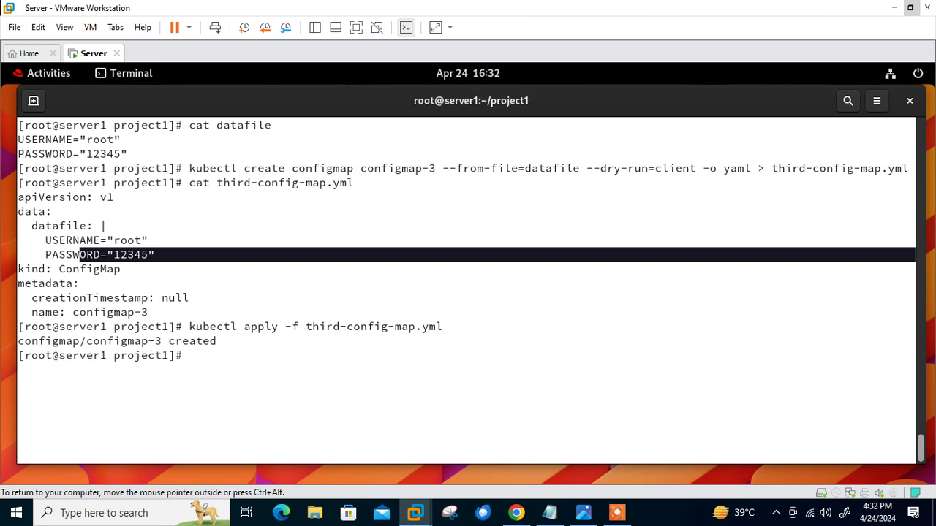
List the ConfigMaps with kubectl get cm and point out the configmap-3 entry.
key("Up")
key("BackSpace")
key("BackSpace")
key("BackSpace")
key("BackSpace")
key("BackSpace")
key("BackSpace")
key("BackSpace")
key("BackSpace")
key("BackSpace")
key("BackSpace")
key("BackSpace")
key("BackSpace")
key("BackSpace")
key("BackSpace")
key("BackSpace")
key("BackSpace")
key("BackSpace")
key("BackSpace")
key("BackSpace")
key("BackSpace")
type("get cm")
key("Return")
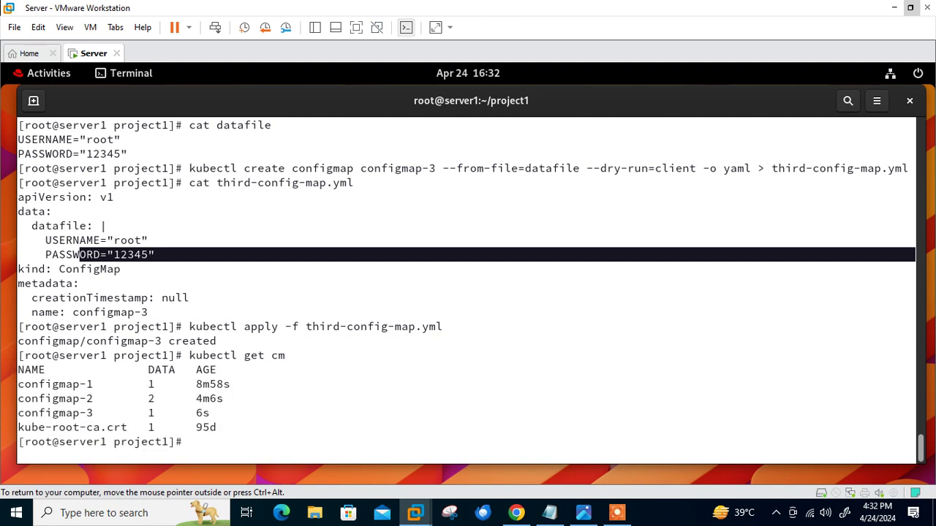
left_click(51, 413)
left_click_drag(56, 428, 83, 413)
left_click(88, 413)
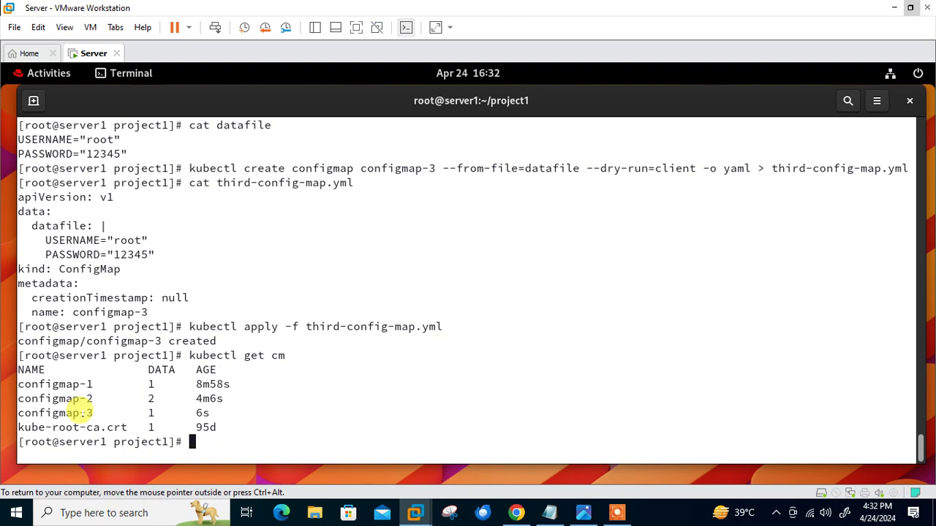
Open a new file cm-3.yml in vim and copy the configmap-demo-3 Pod manifest from Notepad.
type("vim cm-3.yml")
key("Return")
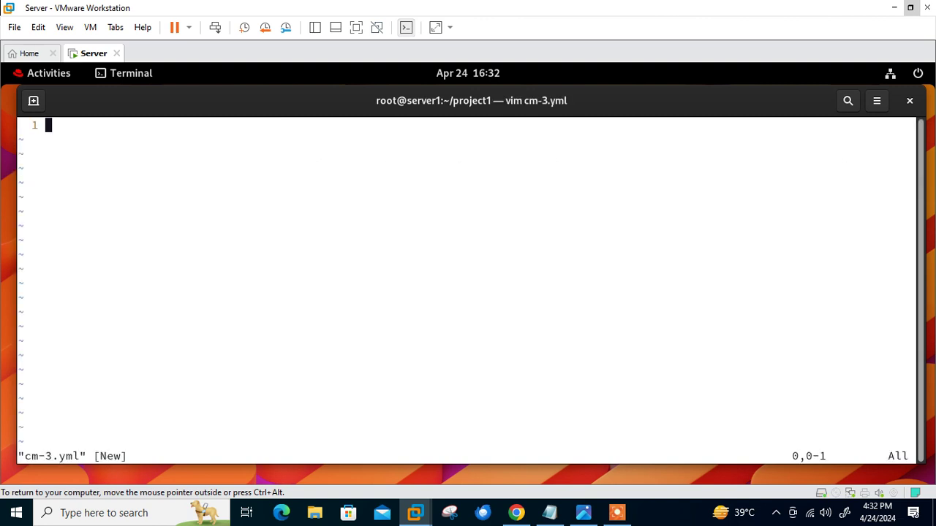
left_click(550, 512)
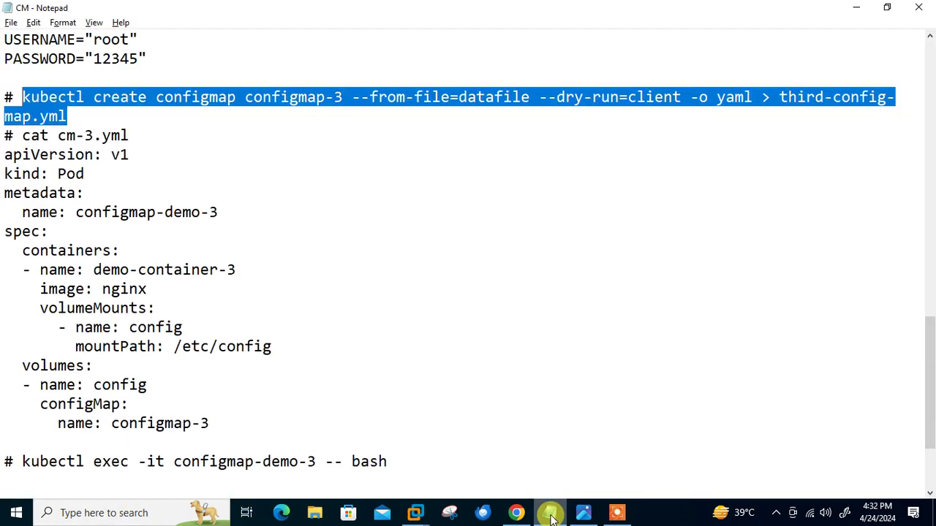
left_click_drag(224, 429, 4, 155)
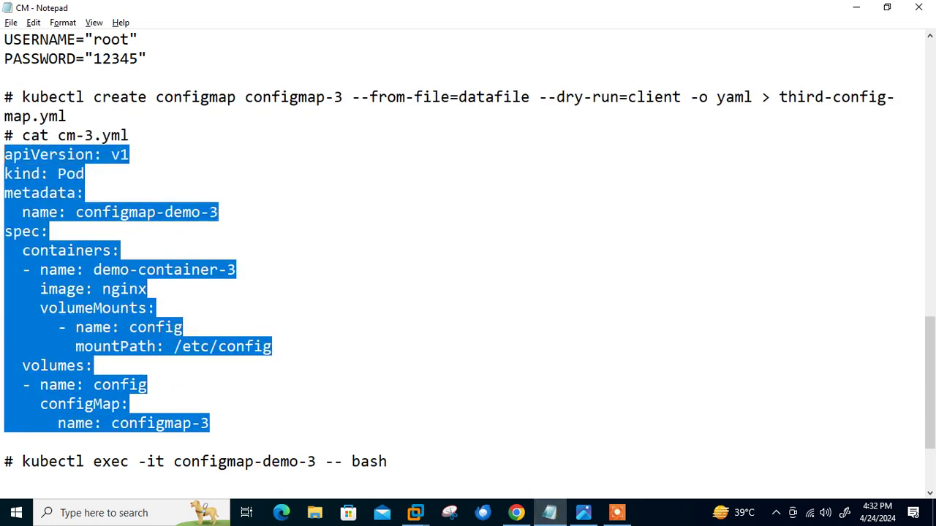
key("ctrl+x")
Return to the terminal, paste the Pod manifest into cm-3.yml and write the file.
key("alt+Tab")
right_click(284, 242)
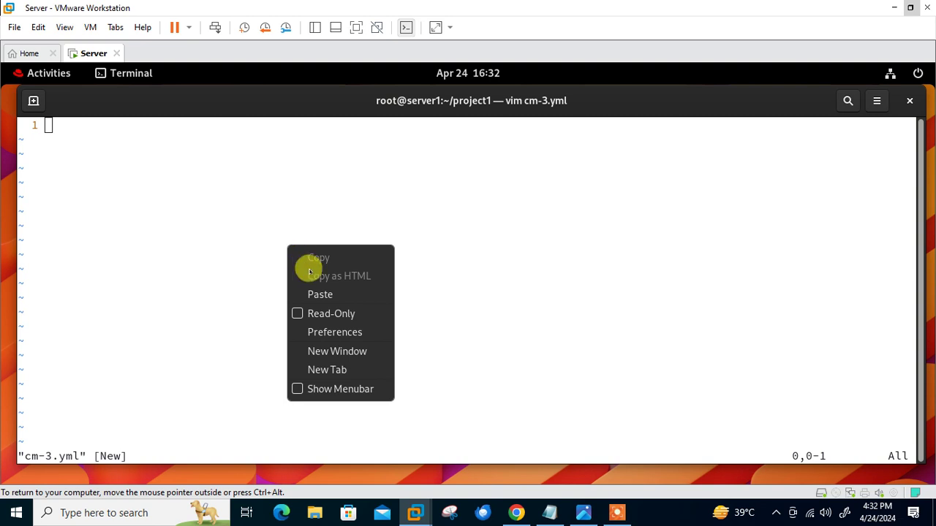
left_click(314, 293)
type(":w")
key("Return")
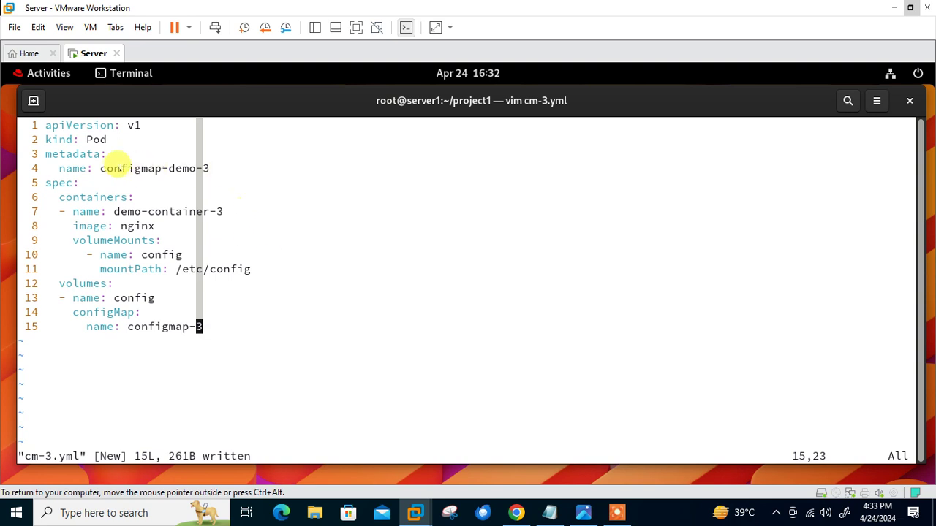
Examine the pod name, container name, volumeMounts, mountPath and volumes settings in cm-3.yml, comparing the config volume name in both sections.
left_click_drag(120, 169, 199, 167)
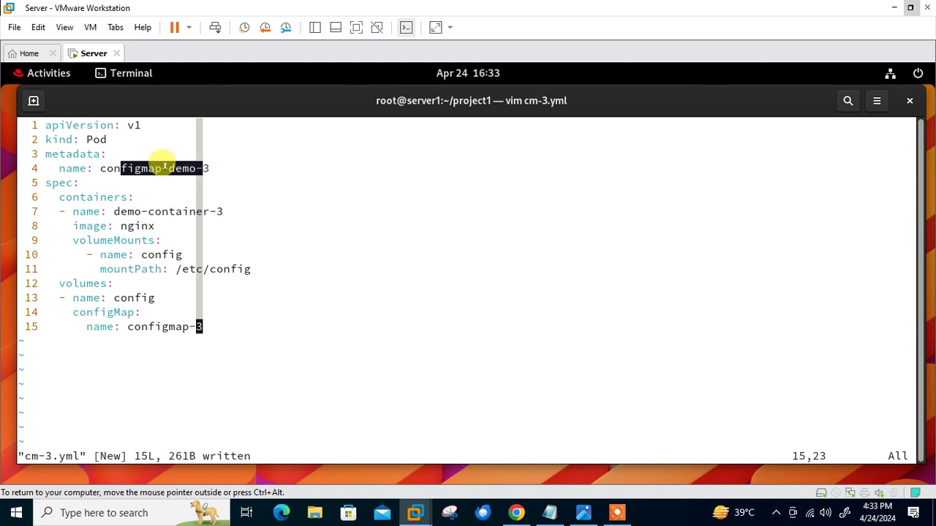
left_click_drag(113, 211, 212, 211)
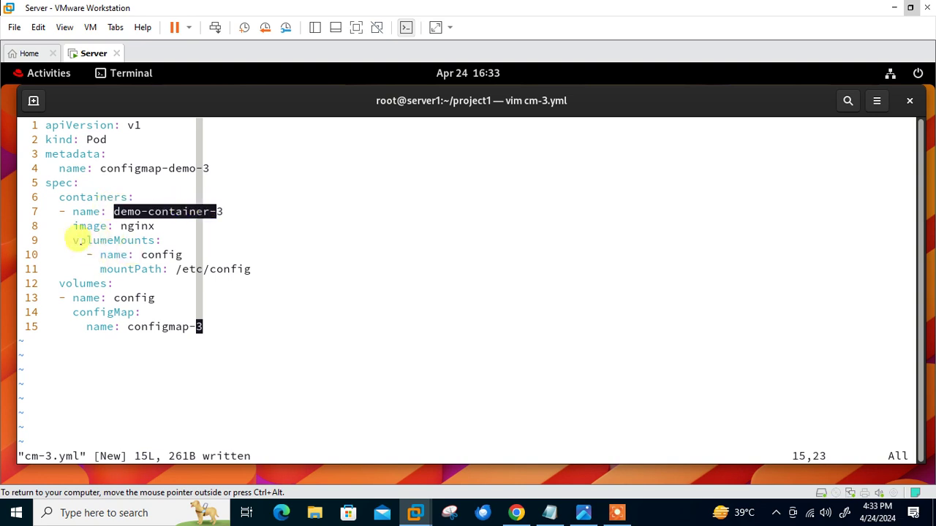
left_click_drag(72, 241, 152, 246)
left_click_drag(72, 283, 131, 292)
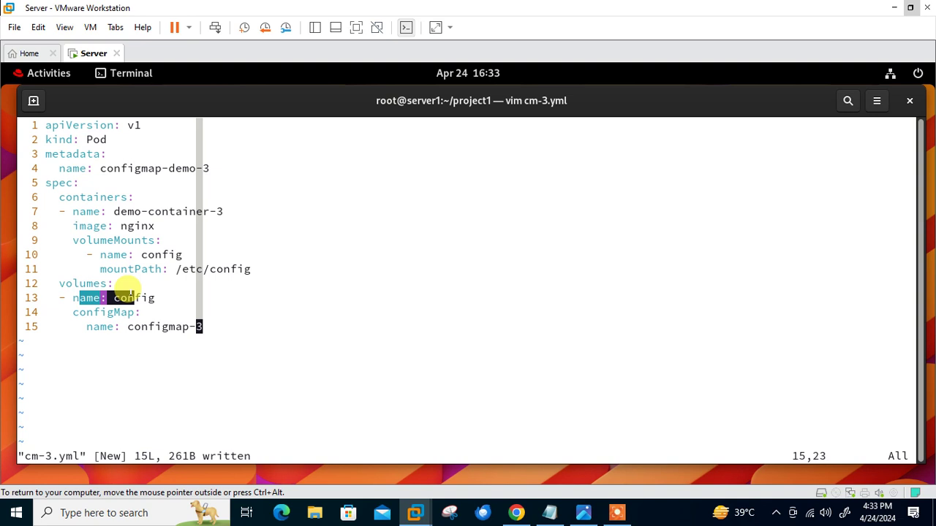
left_click_drag(132, 292, 108, 312)
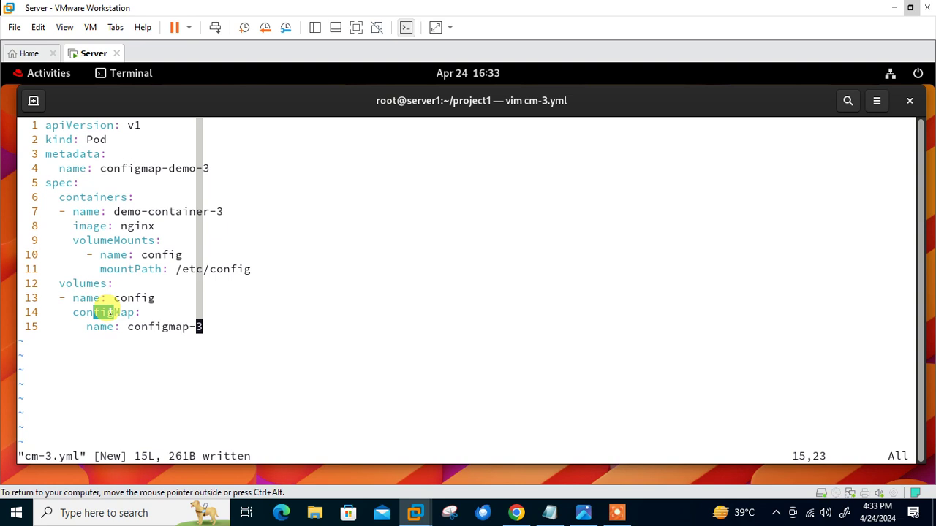
left_click_drag(109, 313, 182, 327)
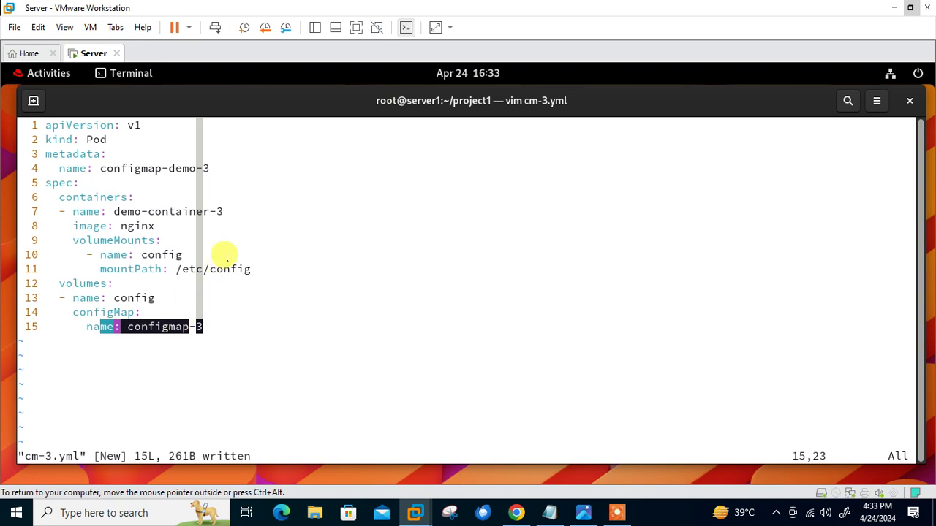
left_click_drag(93, 240, 150, 241)
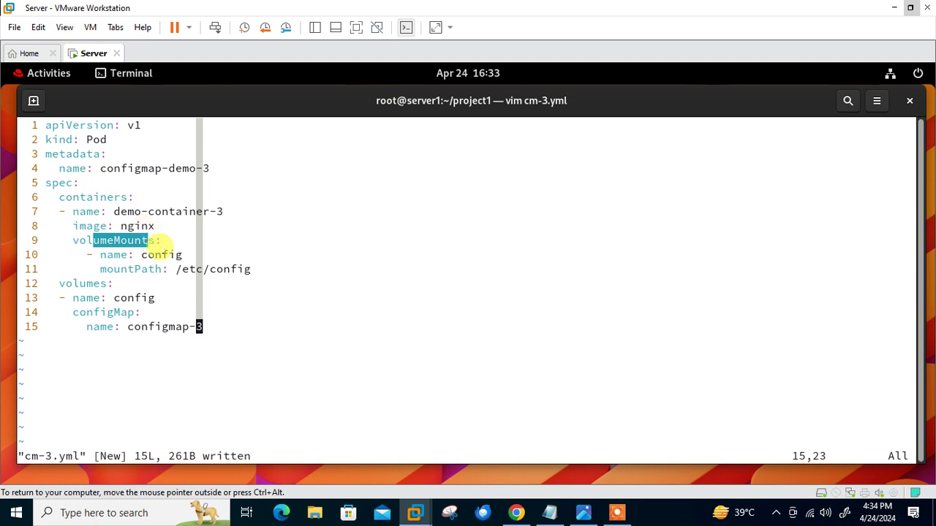
double_click(161, 255)
left_click(124, 296)
double_click(125, 296)
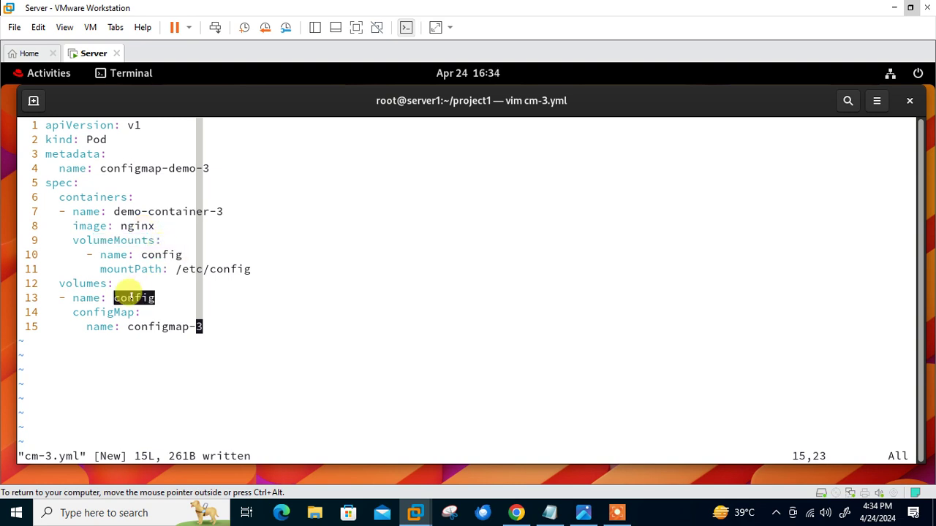
double_click(157, 250)
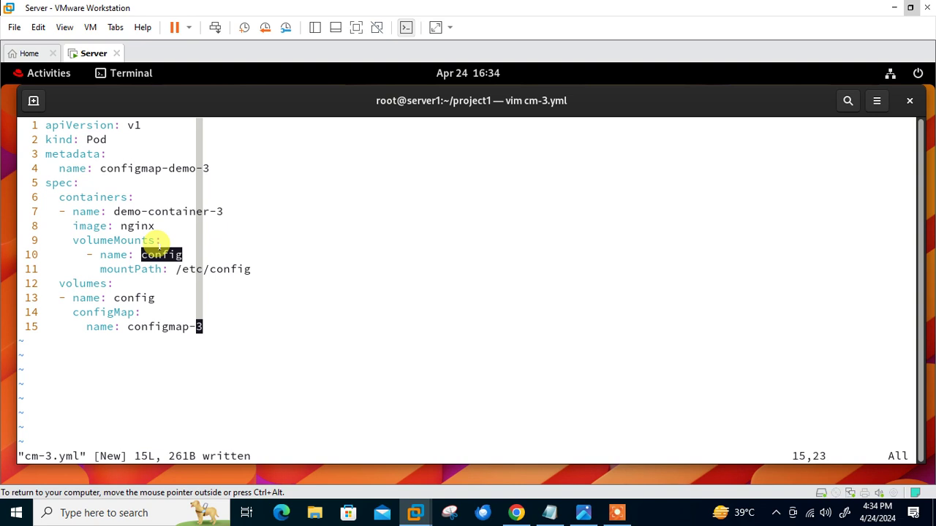
left_click_drag(114, 269, 154, 269)
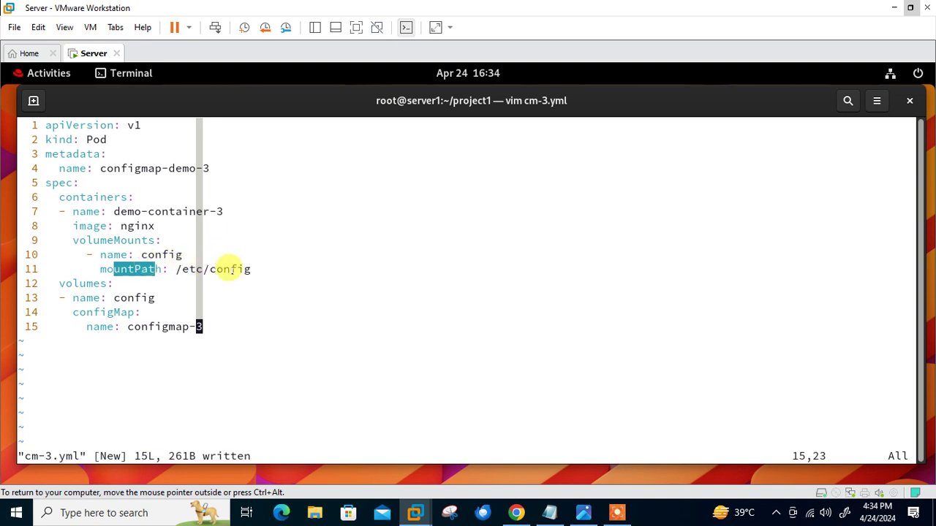
Save and quit cm-3.yml, then create the pod with kubectl apply -f cm-3.yml on a cleared screen.
key("shift+z")
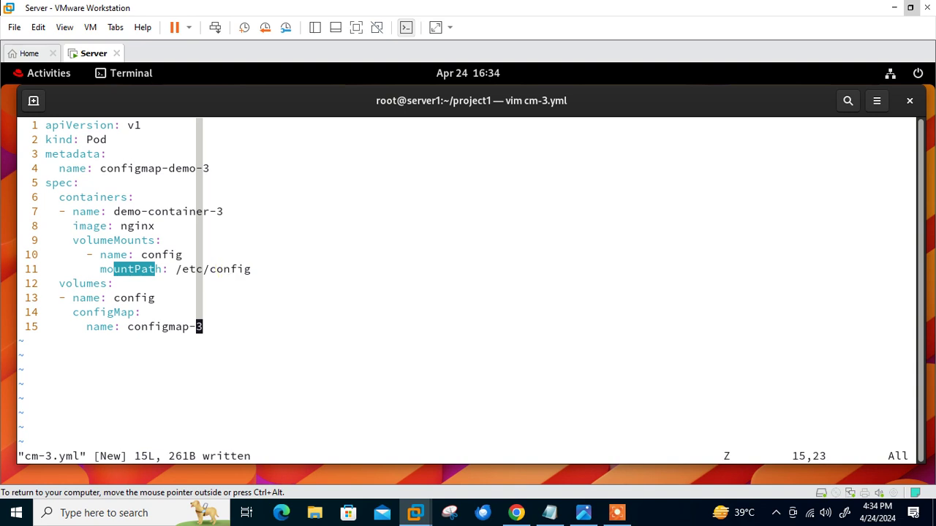
key("shift+z")
type("kubectl ")
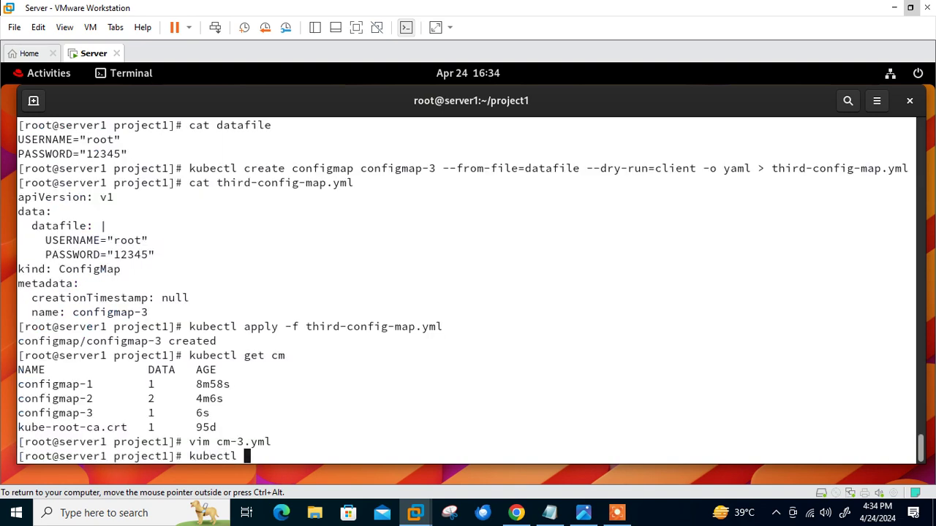
type("apply -f cm-3.yml")
key("ctrl+l")
key("Return")
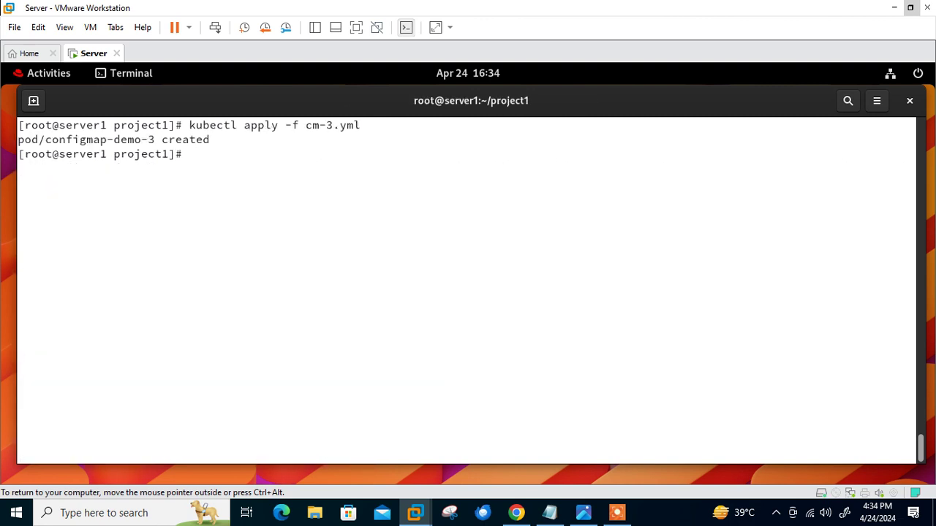
List the cluster's pods with kubectl get pods to check the status of configmap-demo-3.
type("k")
key("Up")
key("Up")
key("Up")
key("Up")
key("Up")
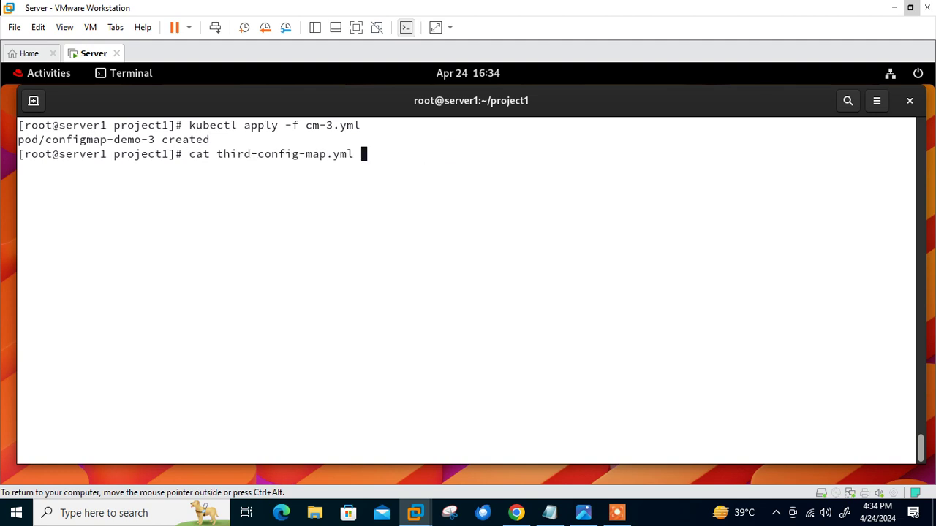
key("Up")
key("Up")
key("Up")
key("Up")
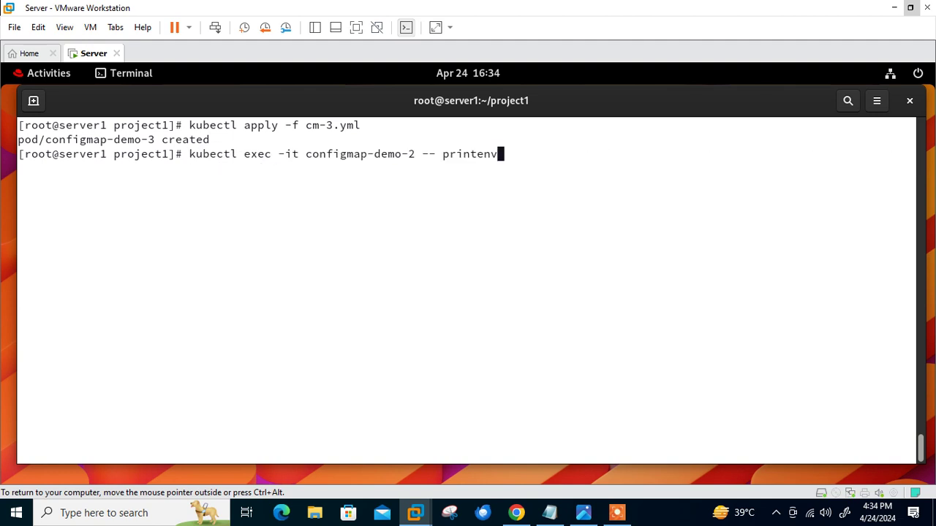
key("Return")
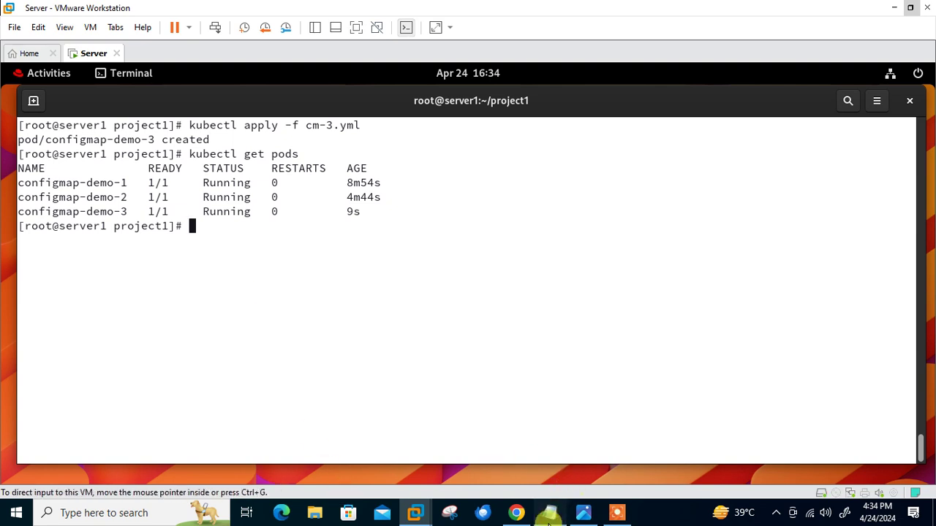
Copy the kubectl exec -it configmap-demo-3 -- bash command from Notepad and run it in the terminal to open a shell in the pod.
left_click(550, 512)
left_click_drag(12, 461, 392, 468)
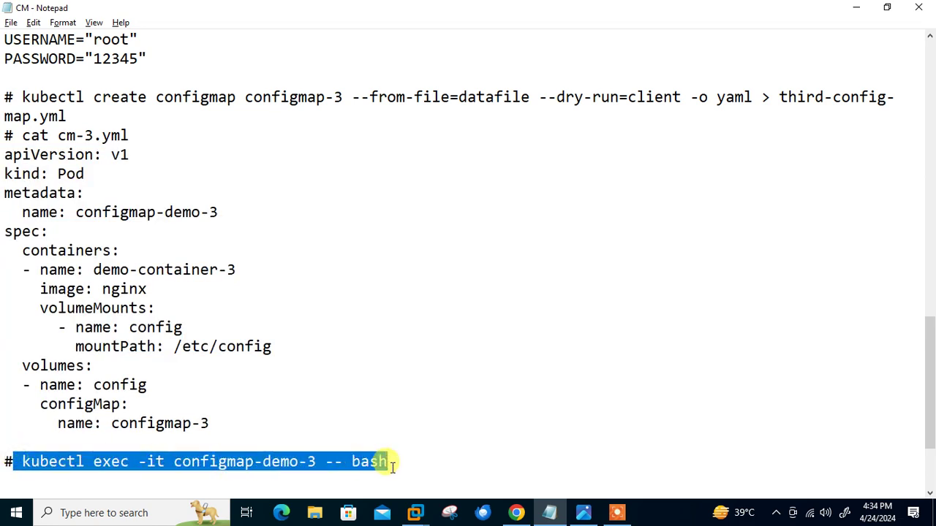
key("alt+Tab")
right_click(335, 310)
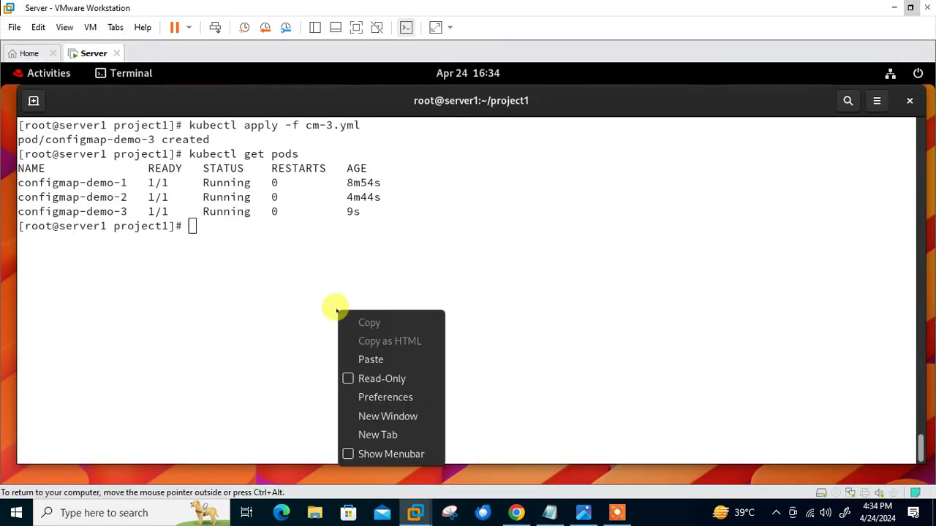
left_click(371, 357)
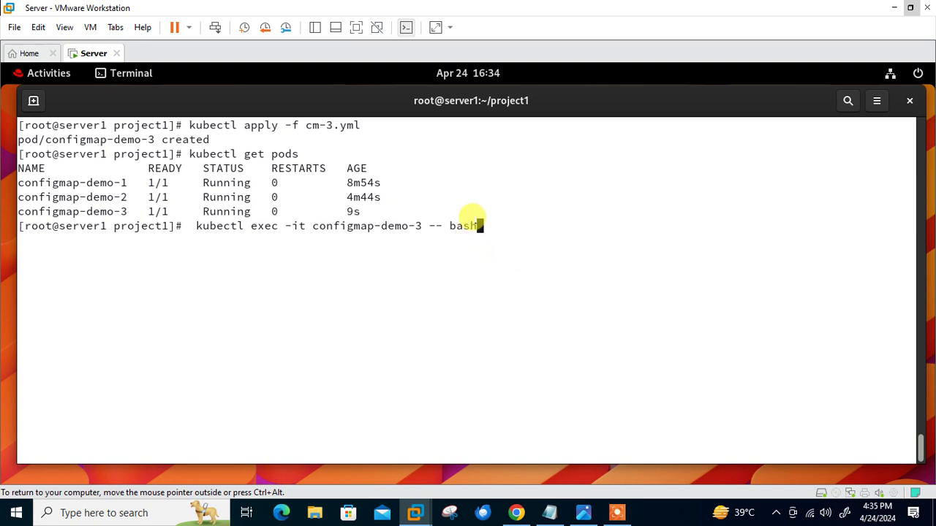
key("Return")
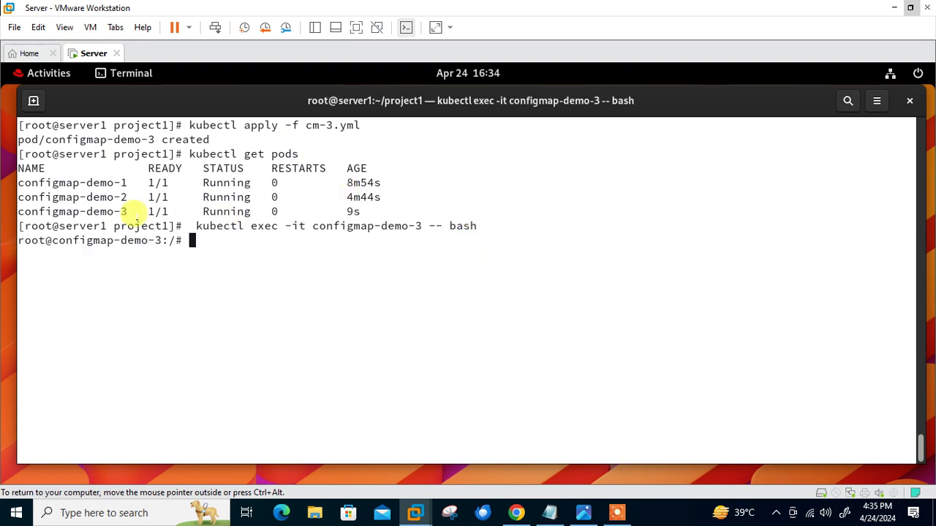
left_click_drag(66, 211, 121, 210)
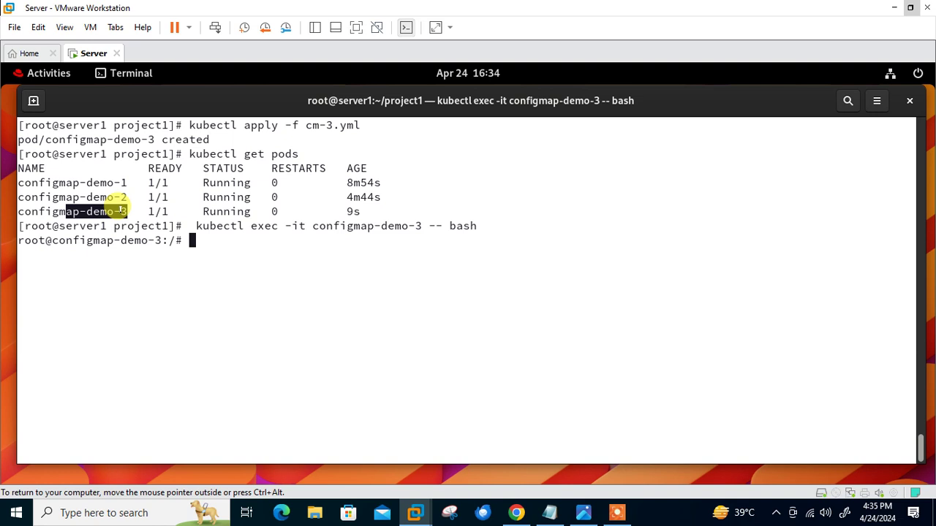
Display /etc/config/datafile inside the pod with cat, review its username and password entries, and exit the pod's shell.
left_click(194, 234)
type("cat .e")
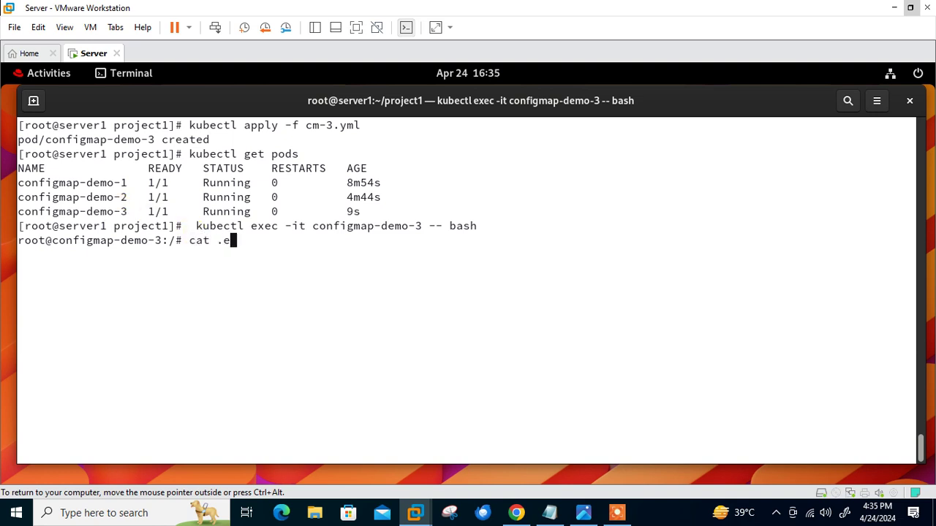
key("BackSpace")
key("BackSpace")
type("/etc/config/")
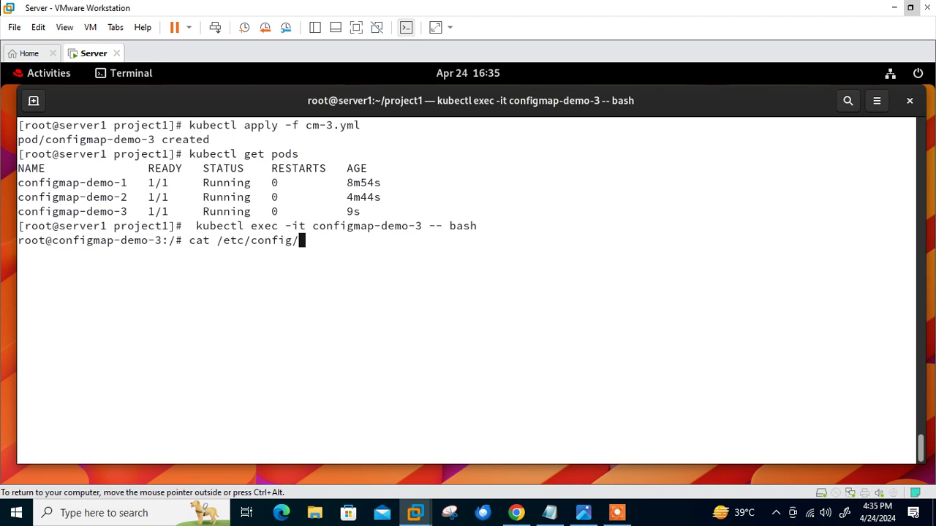
key("Tab")
key("Return")
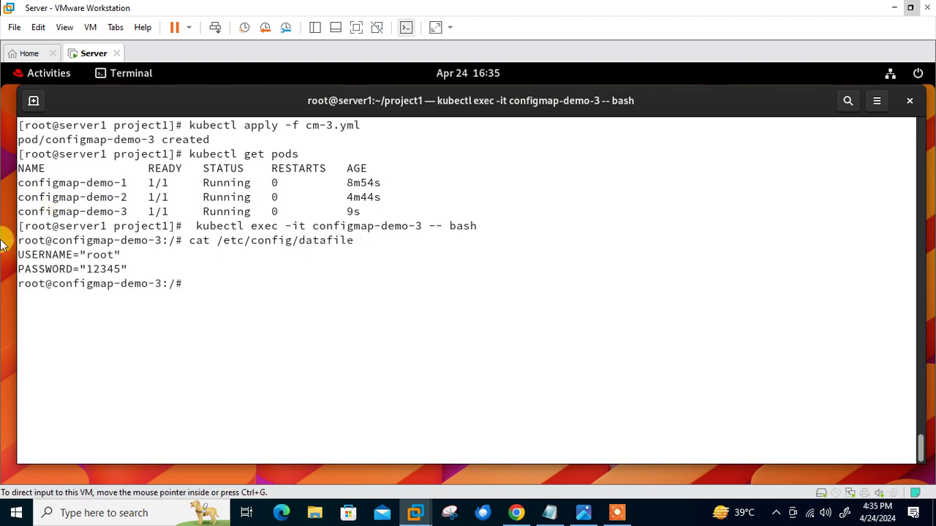
left_click_drag(23, 255, 117, 255)
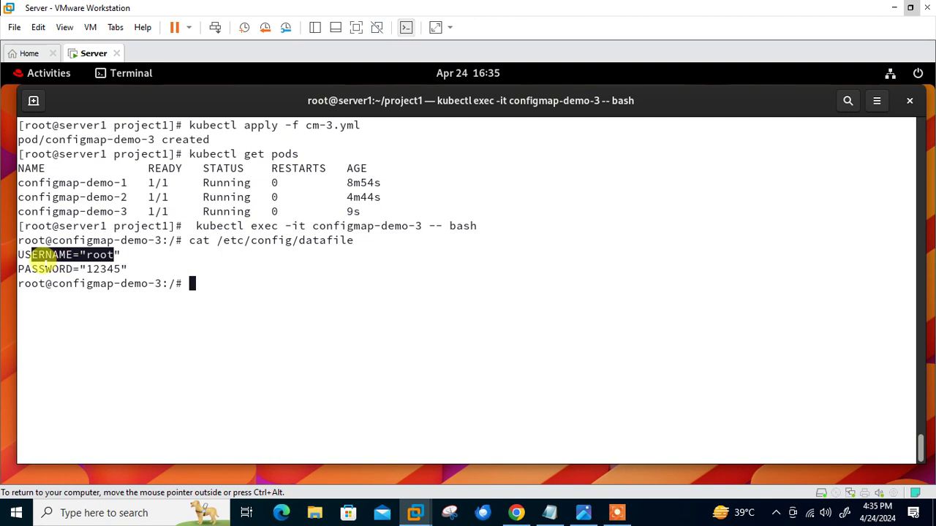
left_click_drag(52, 269, 123, 269)
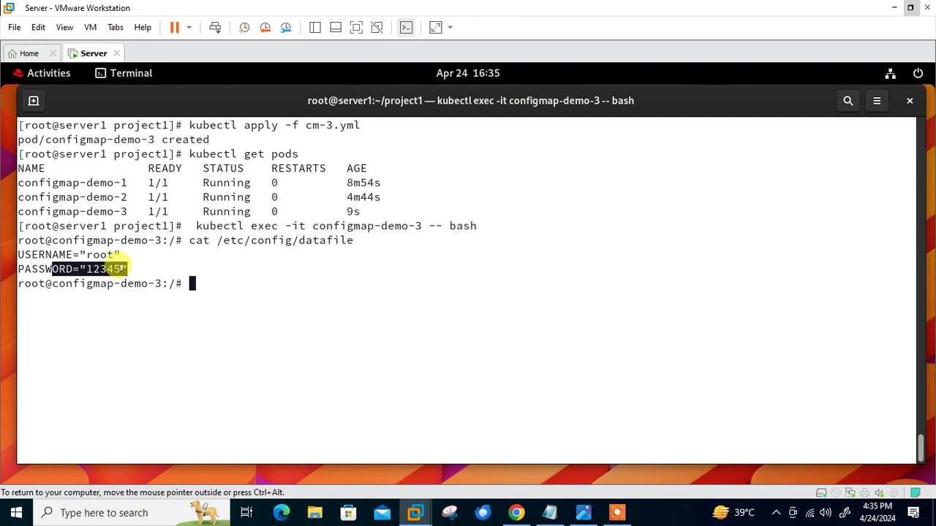
type("exit")
key("Return")
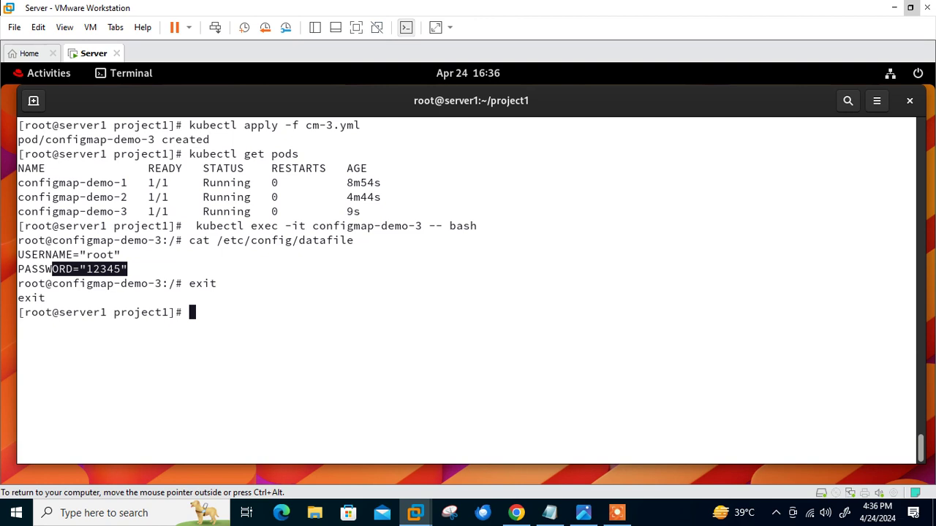
left_click(585, 516)
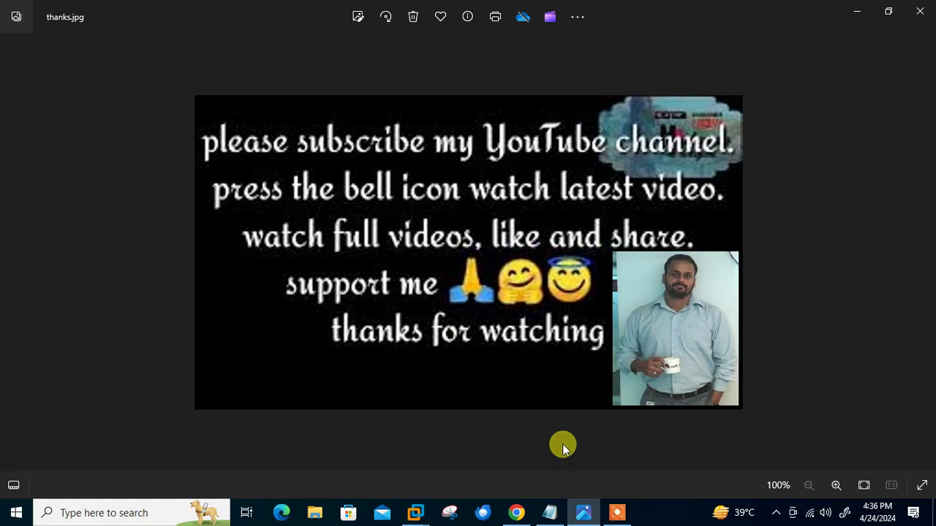